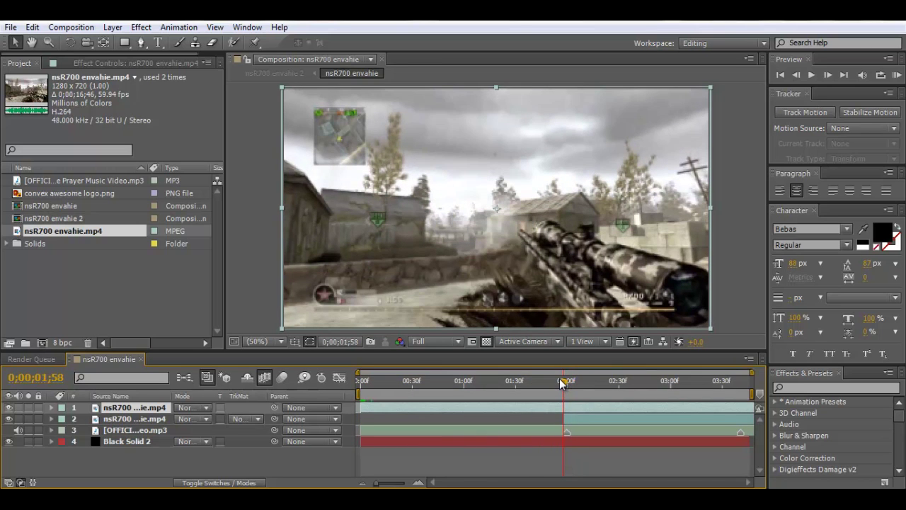
# - Freeze the top nsR700 envahie.mp4 layer on its frame at 0;00;00;00
pyautogui.press('Home')
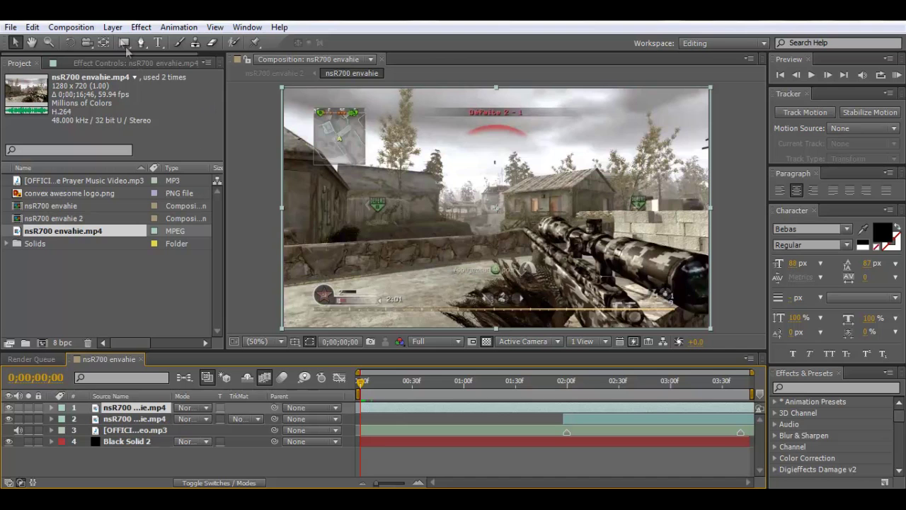
pyautogui.click(110, 28)
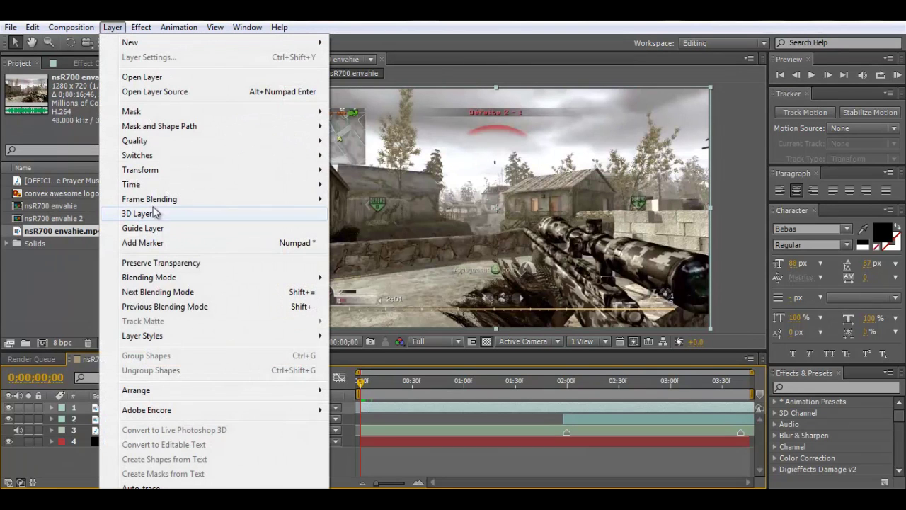
pyautogui.moveTo(153, 184)
pyautogui.click(383, 230)
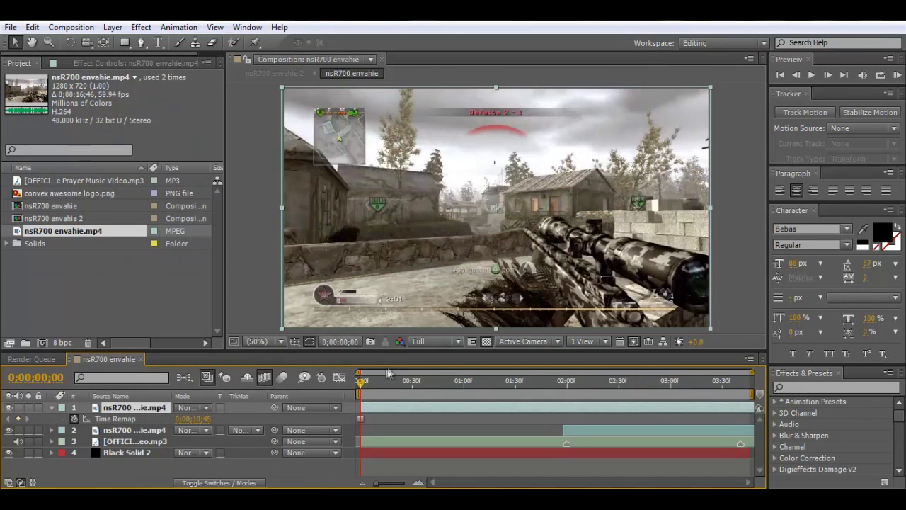
# - Trim the end of the frozen clip to 0;00;01;58 and return to the start of the composition
pyautogui.moveTo(361, 383); pyautogui.dragTo(565, 394)
pyautogui.moveTo(377, 484); pyautogui.dragTo(346, 485)
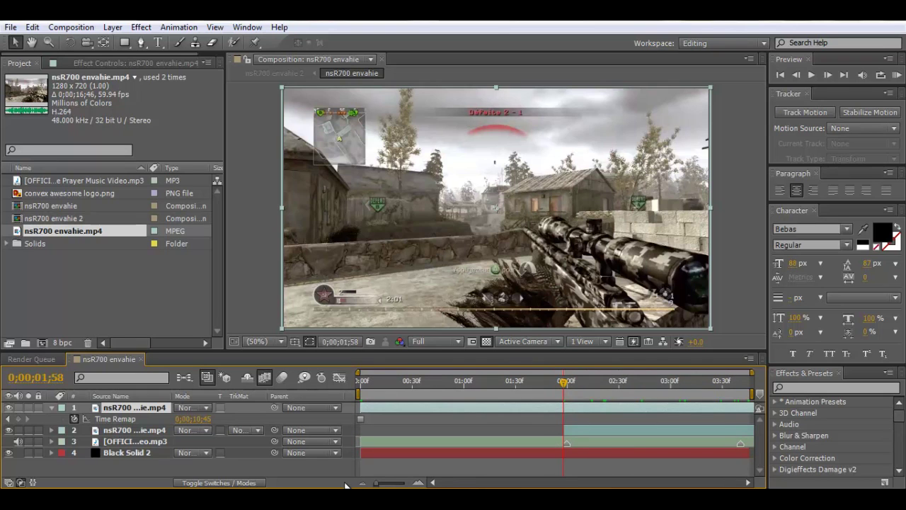
pyautogui.hotkey('alt', ']')
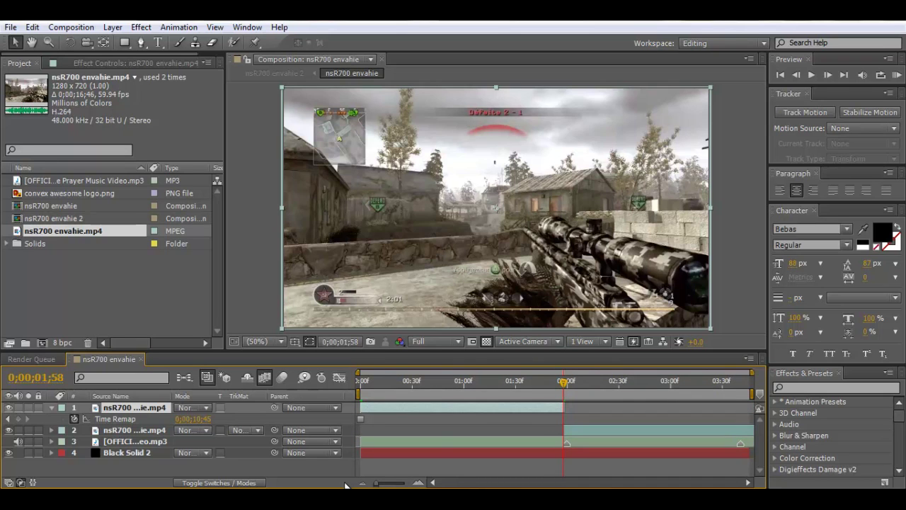
pyautogui.moveTo(567, 383); pyautogui.dragTo(339, 372)
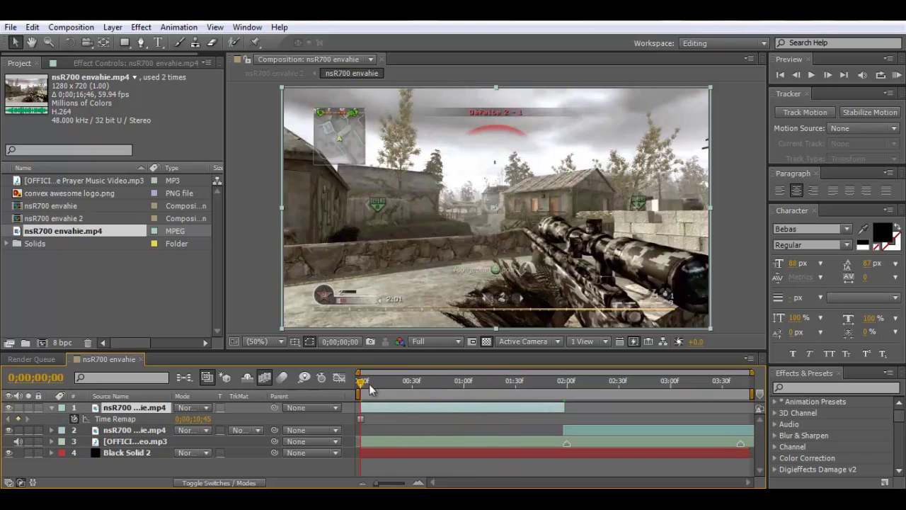
pyautogui.click(742, 253)
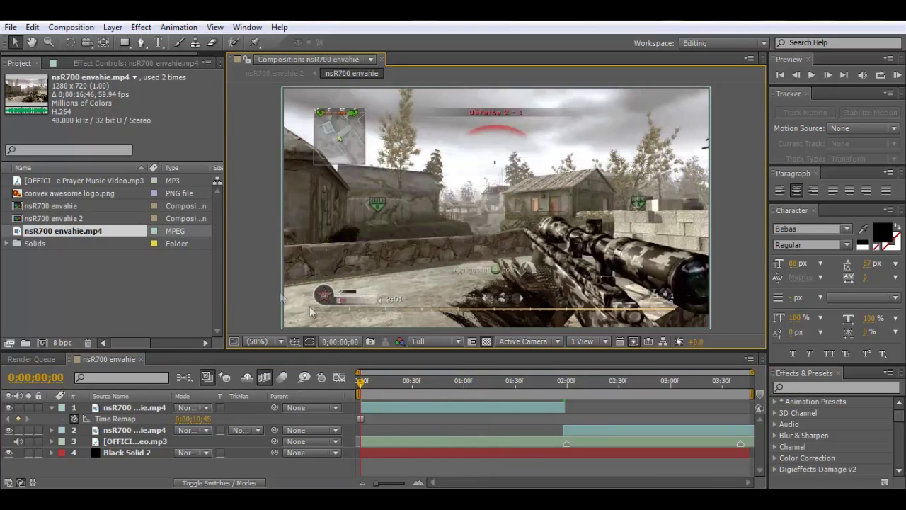
pyautogui.moveTo(361, 386); pyautogui.dragTo(279, 389)
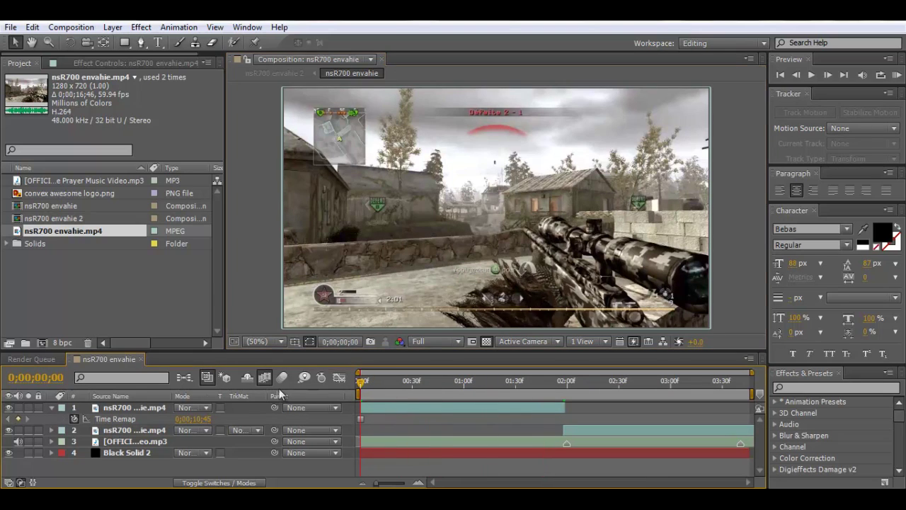
# - Collapse and duplicate the frozen clip layer, and hide the lower copy
pyautogui.click(135, 407)
pyautogui.click(52, 407)
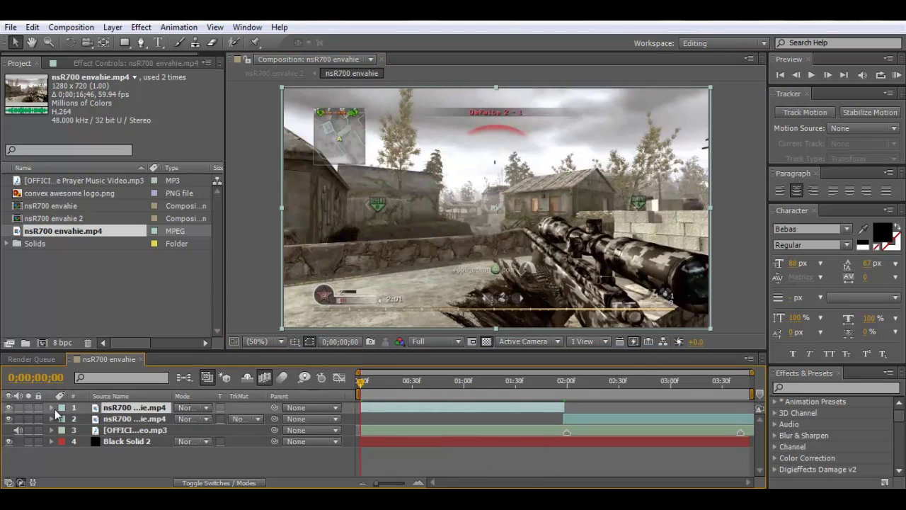
pyautogui.hotkey('ctrl', 'd')
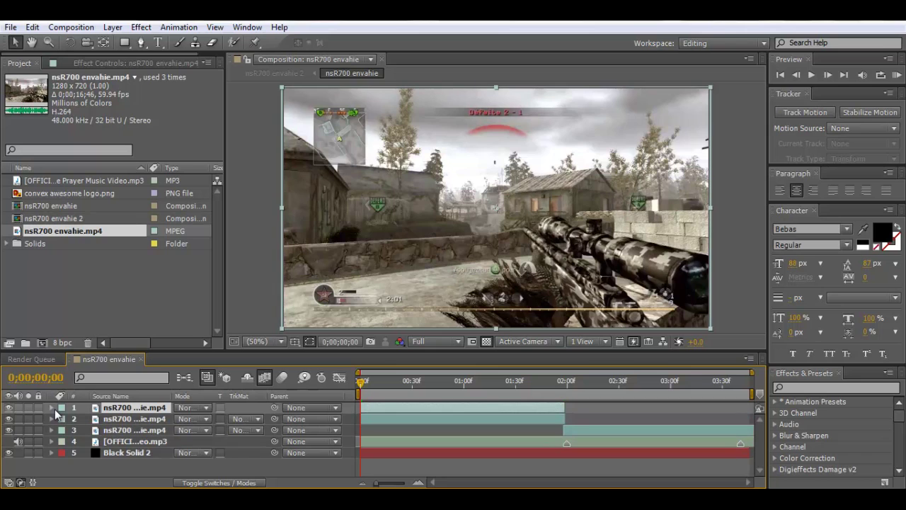
pyautogui.click(103, 419)
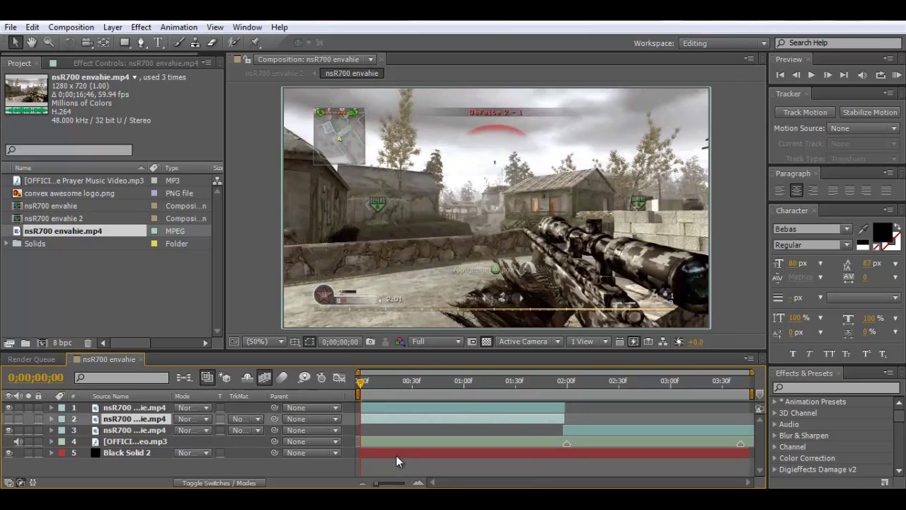
# - Enlarge the preview and start a Pen mask on the top layer at the lower tip of the camouflage sleeve
pyautogui.moveTo(375, 484); pyautogui.dragTo(386, 485)
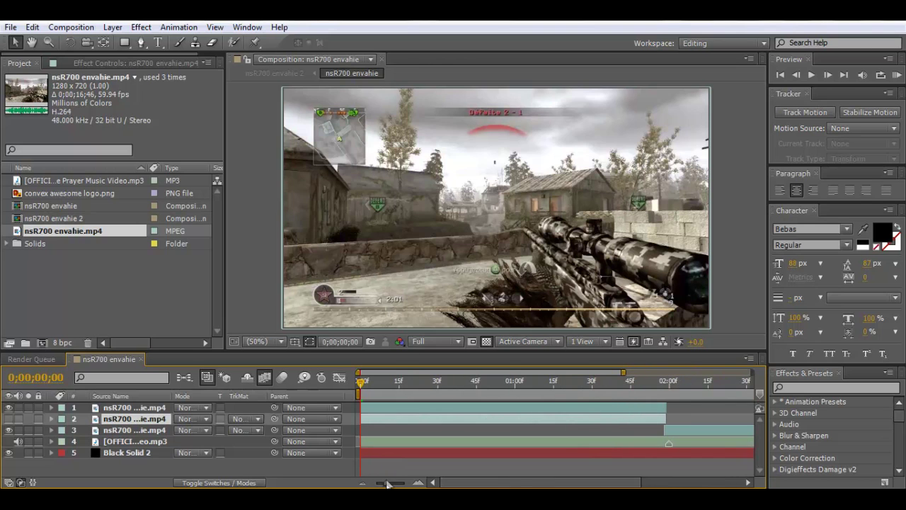
pyautogui.moveTo(381, 350); pyautogui.dragTo(378, 410)
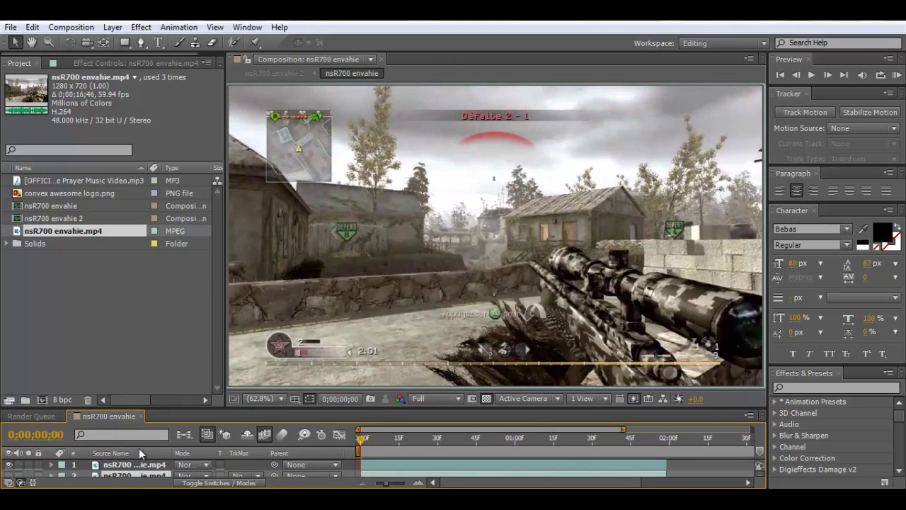
pyautogui.click(280, 399)
pyautogui.click(290, 175)
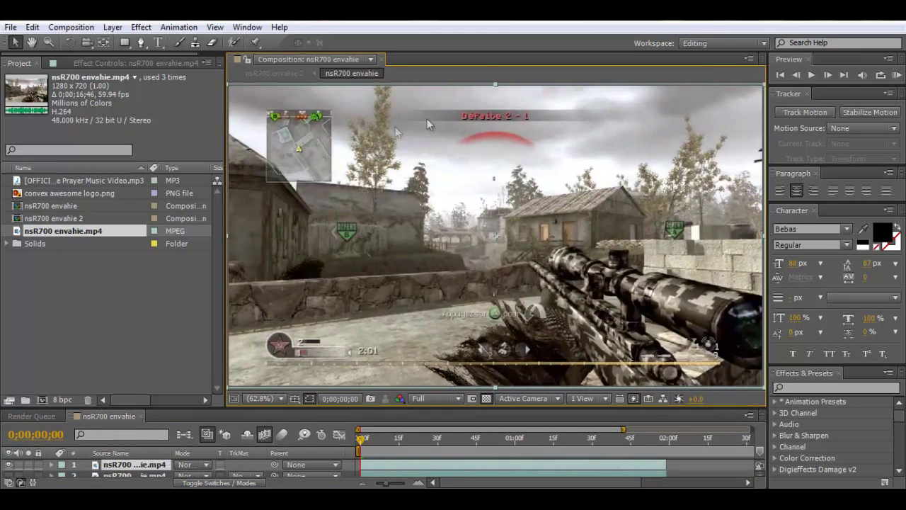
pyautogui.click(141, 43)
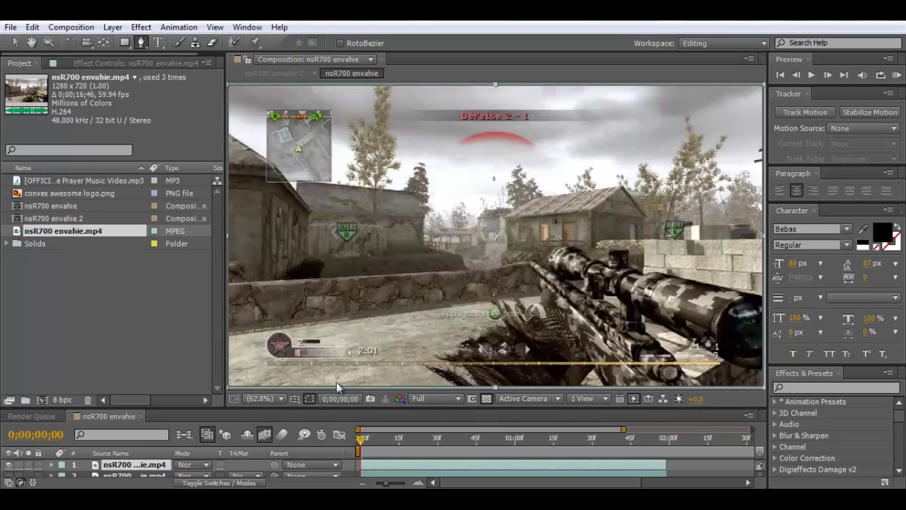
pyautogui.click(458, 388)
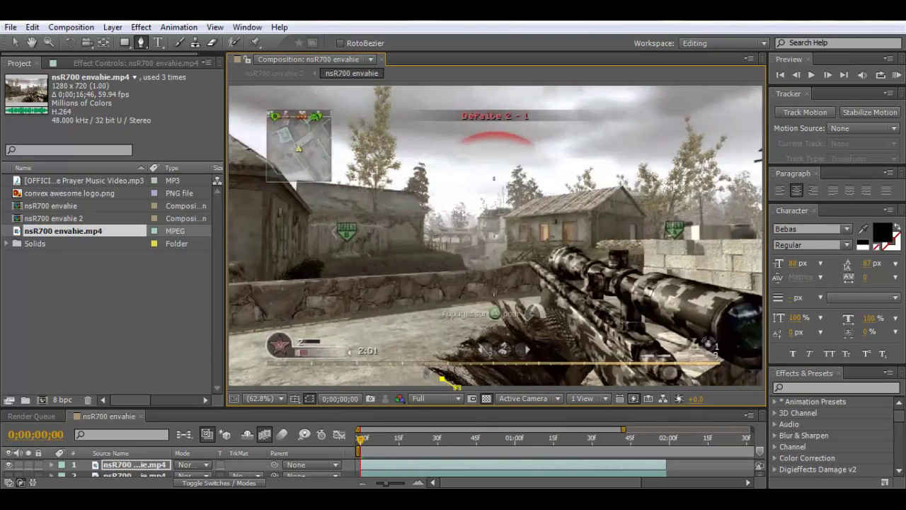
pyautogui.scroll(4, 475, 357)
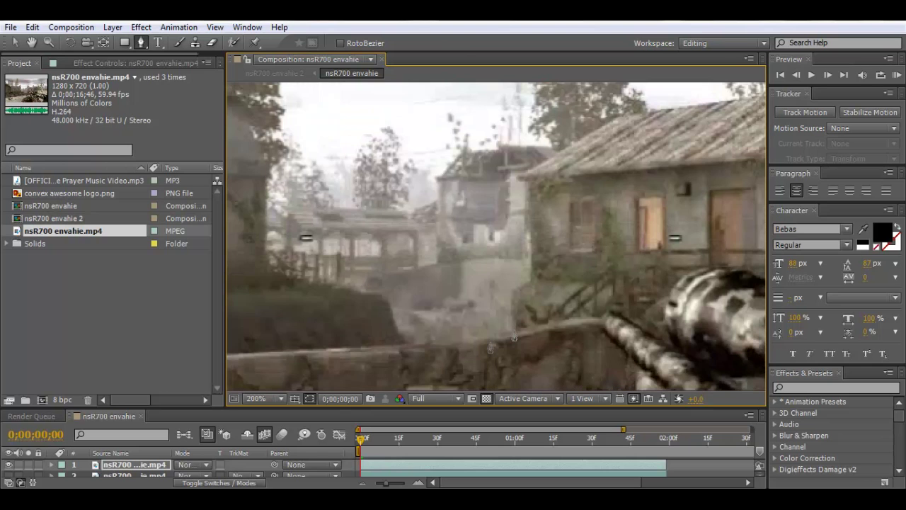
pyautogui.click(31, 43)
pyautogui.moveTo(374, 196); pyautogui.dragTo(322, 63)
pyautogui.moveTo(458, 246); pyautogui.dragTo(378, 142)
pyautogui.moveTo(454, 298); pyautogui.dragTo(618, 221)
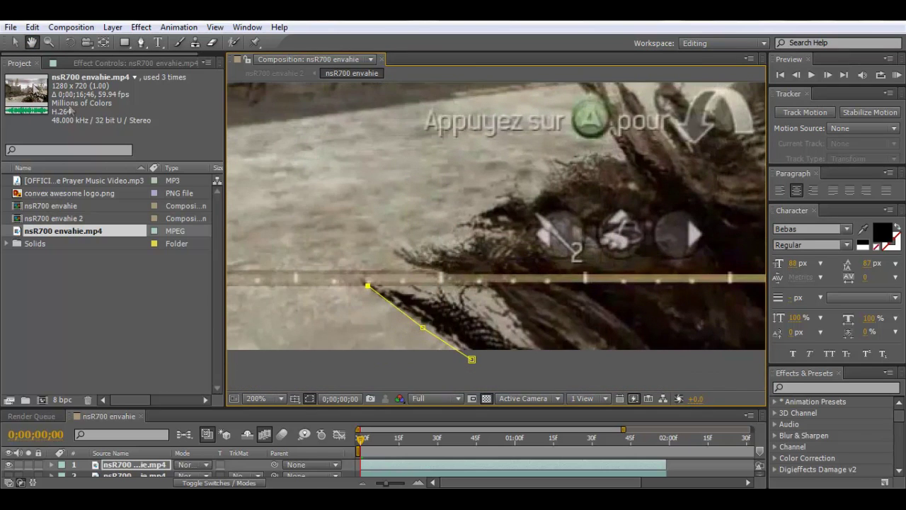
# - Trace the mask along the ragged upper edge of the camouflage sleeve and hand up to the rifle's muzzle
pyautogui.click(141, 42)
pyautogui.moveTo(379, 296); pyautogui.dragTo(394, 290)
pyautogui.click(428, 297)
pyautogui.hotkey('ctrl', 'z')
pyautogui.click(527, 349)
pyautogui.click(542, 354)
pyautogui.click(488, 288)
pyautogui.click(396, 253)
pyautogui.click(472, 227)
pyautogui.click(526, 203)
pyautogui.click(579, 158)
pyautogui.click(623, 158)
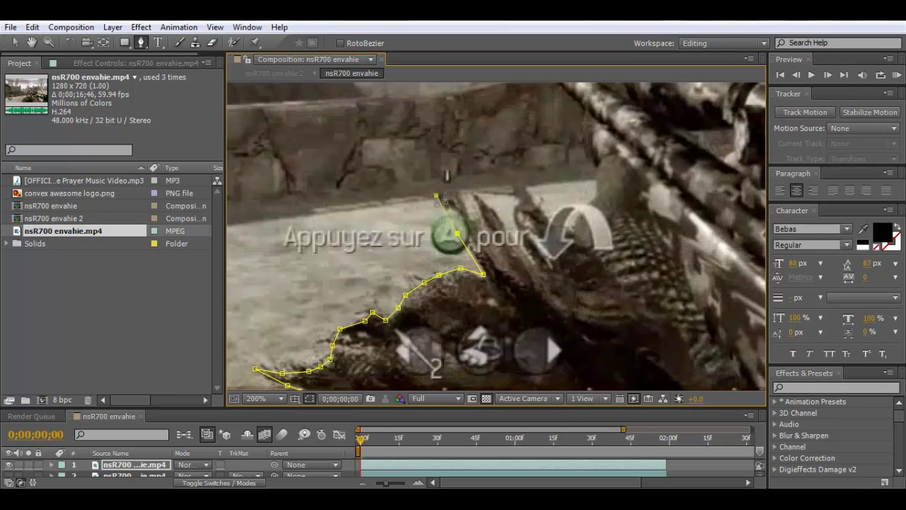
pyautogui.click(436, 195)
pyautogui.click(455, 191)
pyautogui.click(473, 218)
pyautogui.click(474, 195)
pyautogui.click(513, 179)
pyautogui.click(529, 259)
pyautogui.click(566, 230)
pyautogui.click(597, 161)
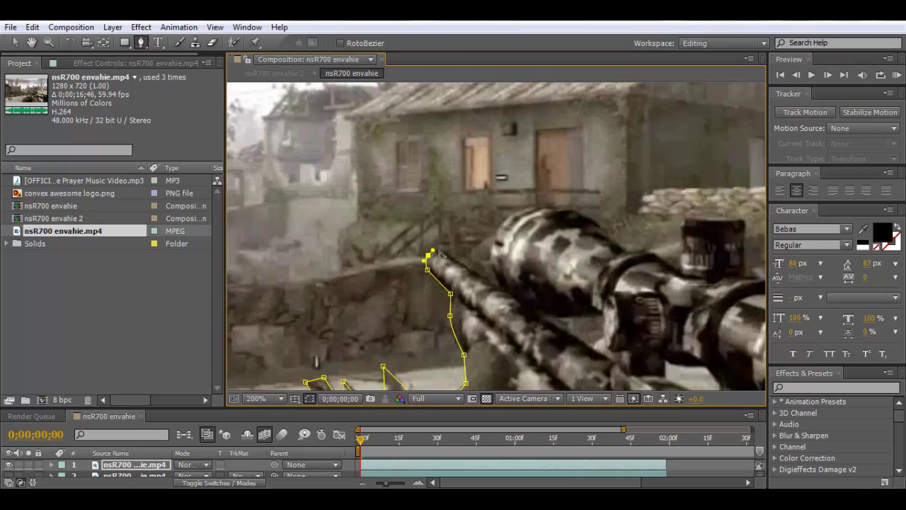
# - Continue the mask along the muzzle and over the top of the scope and its turret
pyautogui.click(444, 252)
pyautogui.click(498, 288)
pyautogui.click(493, 241)
pyautogui.click(527, 207)
pyautogui.click(578, 212)
pyautogui.click(625, 251)
pyautogui.click(665, 269)
pyautogui.click(750, 219)
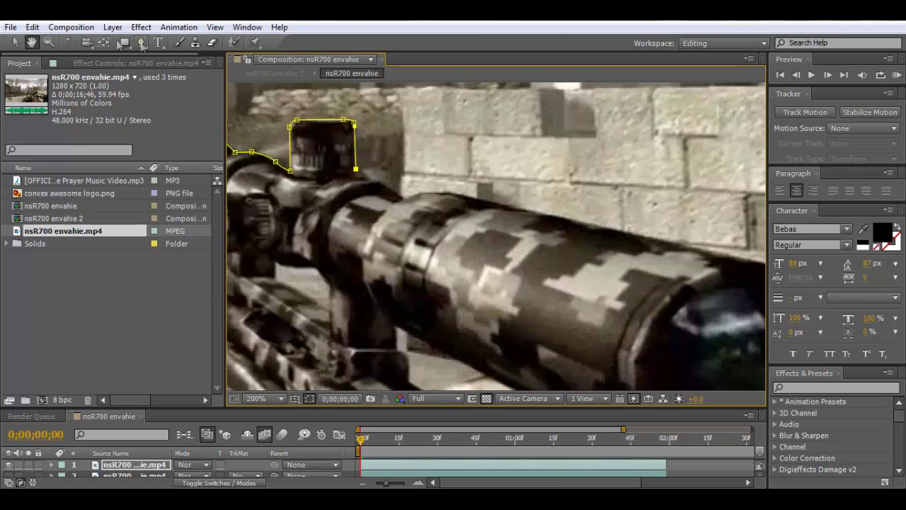
pyautogui.click(377, 182)
pyautogui.click(402, 197)
pyautogui.click(432, 192)
pyautogui.click(445, 193)
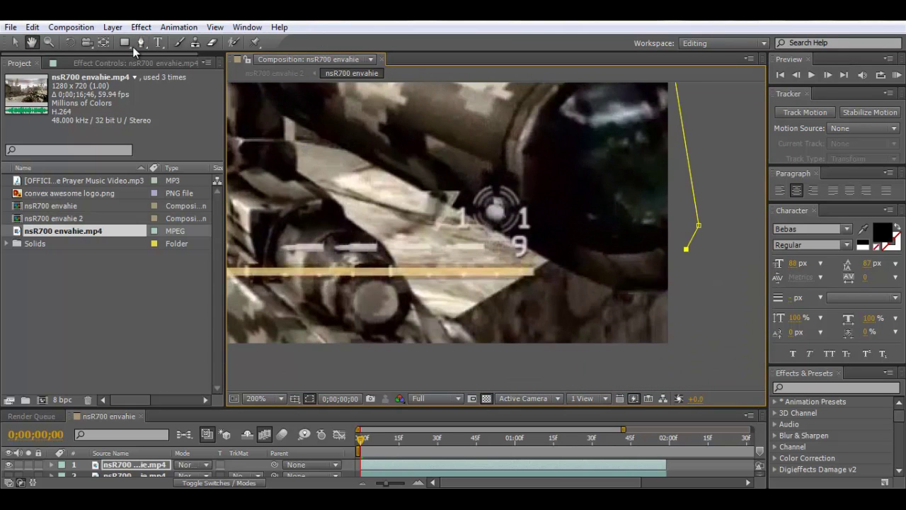
# - Trace the mask under the scope and along the rifle body, and close it around the weapon
pyautogui.click(592, 280)
pyautogui.click(501, 234)
pyautogui.click(283, 116)
pyautogui.click(284, 138)
pyautogui.click(296, 150)
pyautogui.click(296, 170)
pyautogui.click(339, 219)
pyautogui.click(403, 283)
pyautogui.click(444, 322)
pyautogui.click(486, 360)
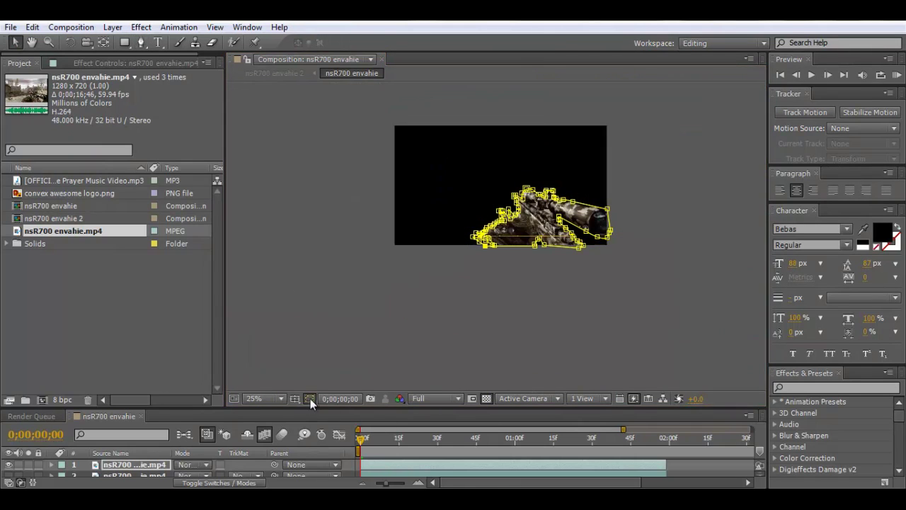
# - Fit the whole frame in the preview and enlarge the timeline area to show all layers
pyautogui.click(309, 400)
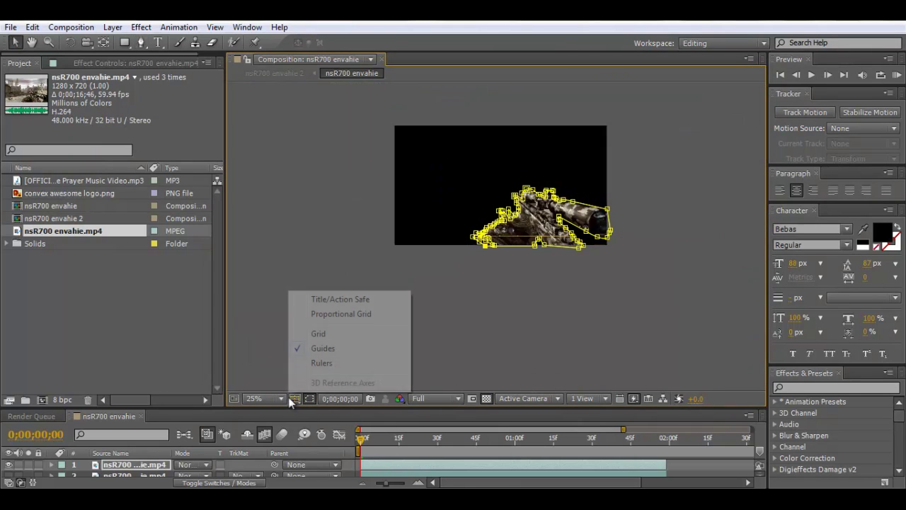
pyautogui.click(281, 399)
pyautogui.click(289, 175)
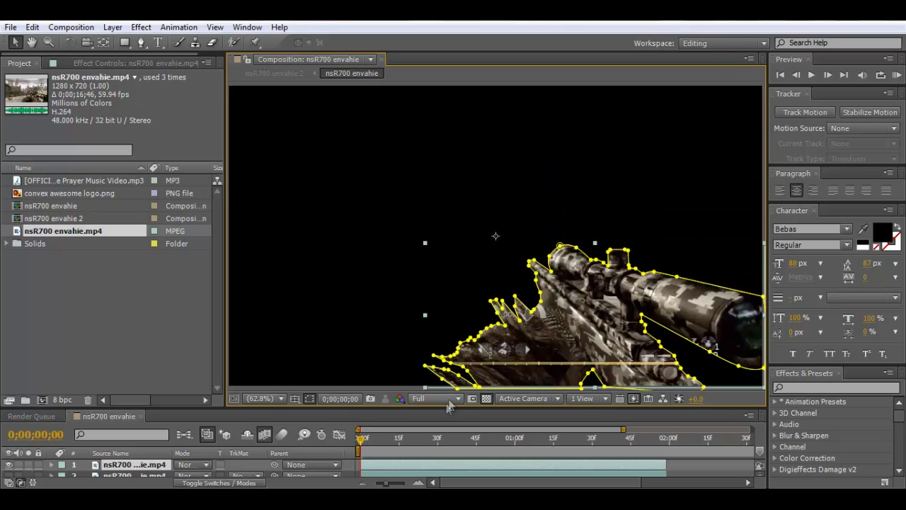
pyautogui.moveTo(446, 405); pyautogui.dragTo(446, 345)
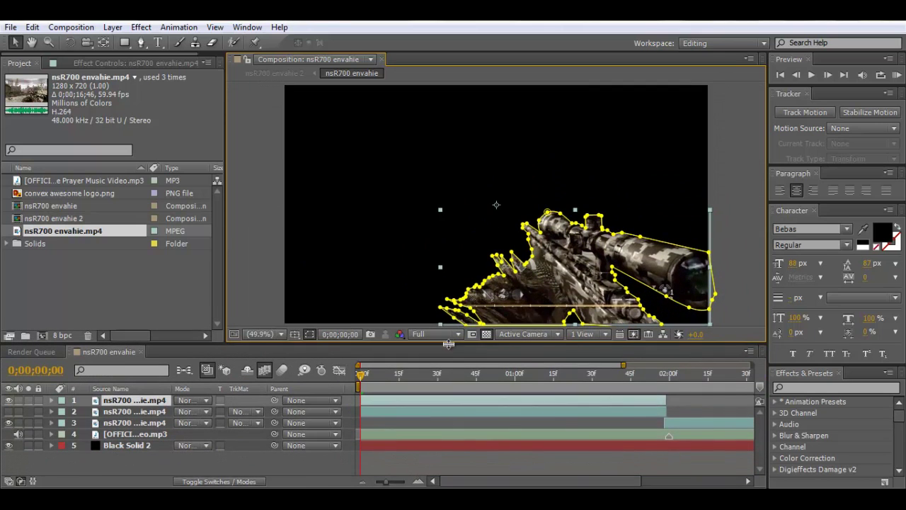
pyautogui.click(718, 240)
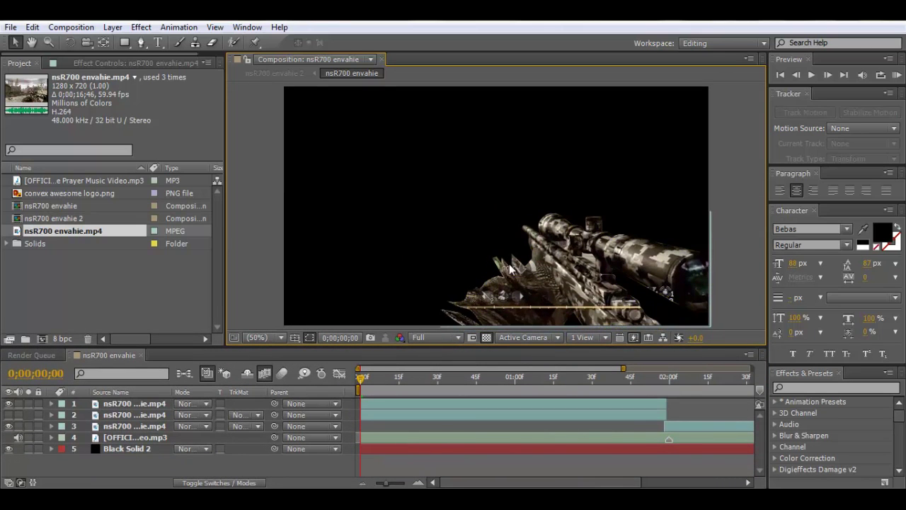
# - Set the feather of the weapon mask on the top layer to 2 pixels
pyautogui.click(145, 404)
pyautogui.press('m')
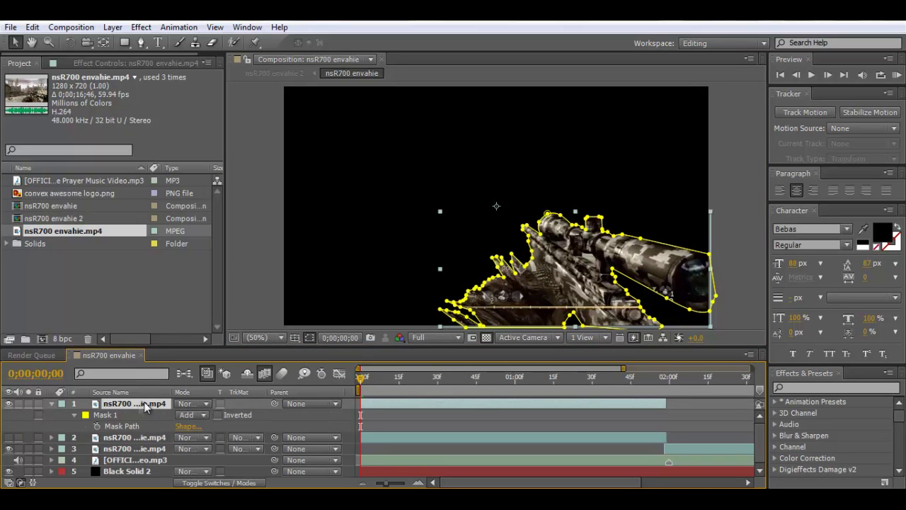
pyautogui.click(74, 417)
pyautogui.click(121, 426)
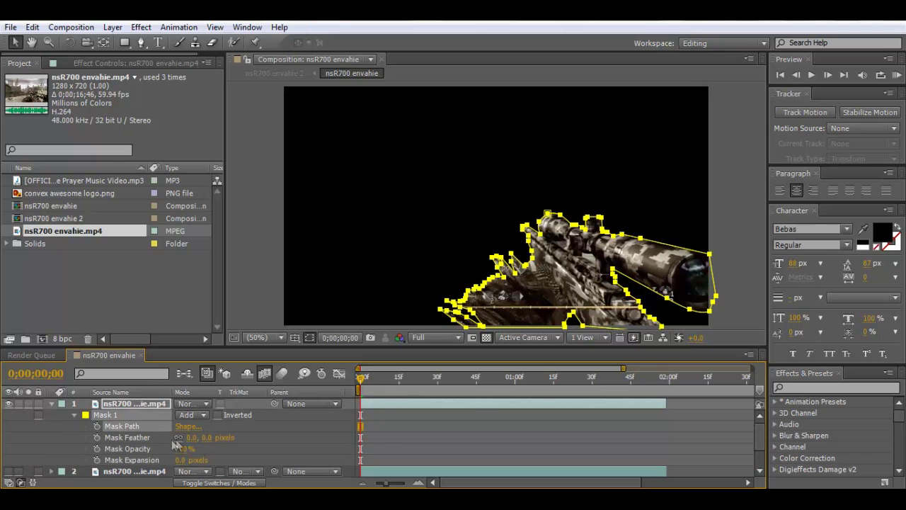
pyautogui.moveTo(205, 443); pyautogui.dragTo(211, 442)
pyautogui.click(208, 439)
pyautogui.write('2')
pyautogui.press('Return')
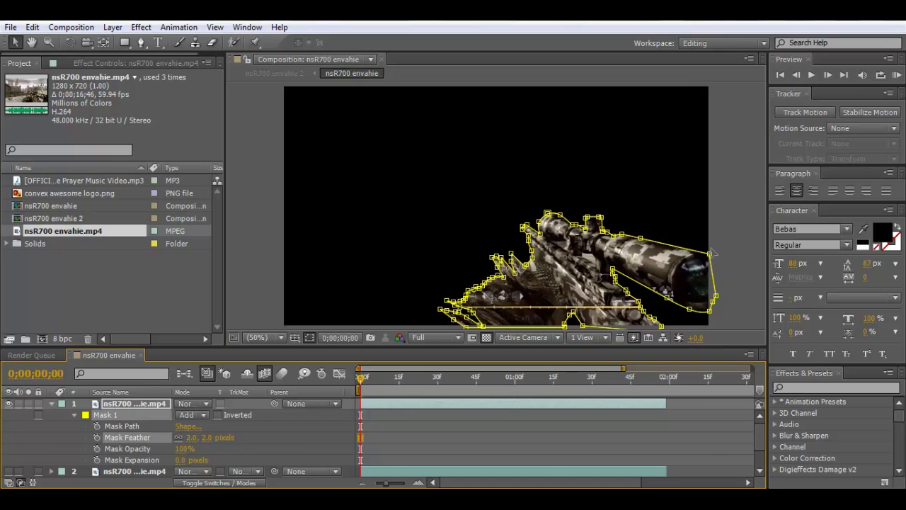
pyautogui.click(714, 253)
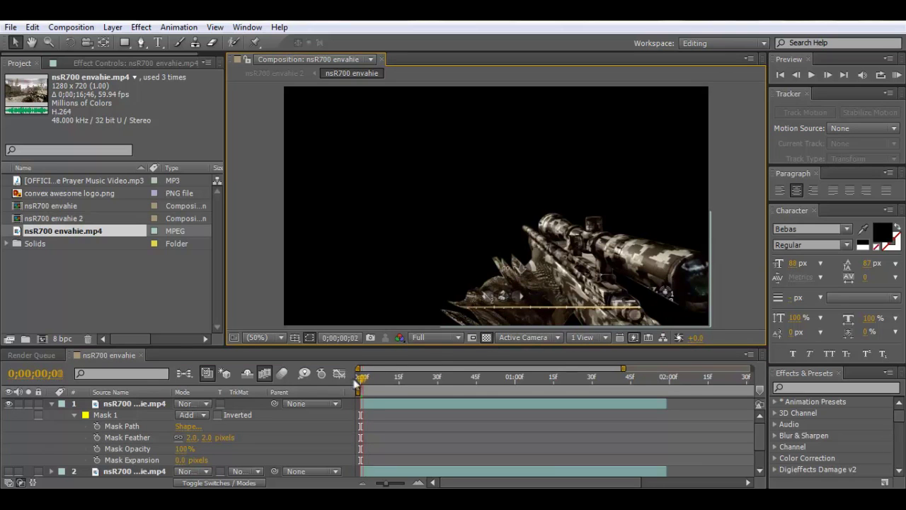
# - Make the unmasked frozen copy below the weapon cutout visible and collapse the top layer's mask properties
pyautogui.click(10, 470)
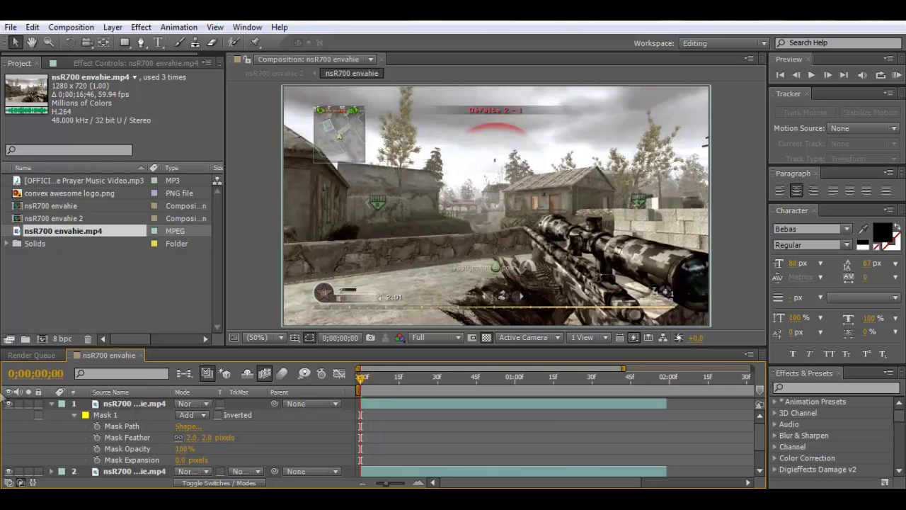
pyautogui.click(11, 472)
pyautogui.click(11, 472)
pyautogui.click(11, 471)
pyautogui.click(51, 403)
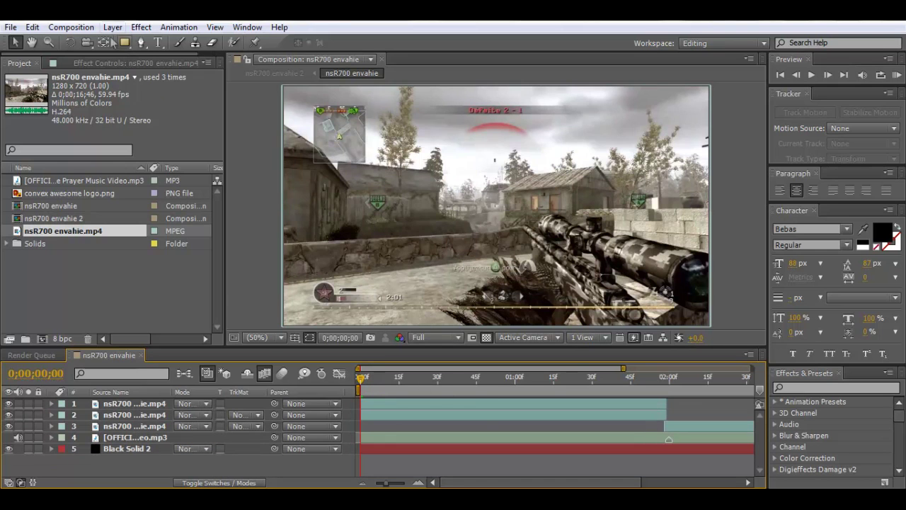
# - Add a new adjustment layer above all the clips
pyautogui.click(113, 27)
pyautogui.moveTo(175, 46)
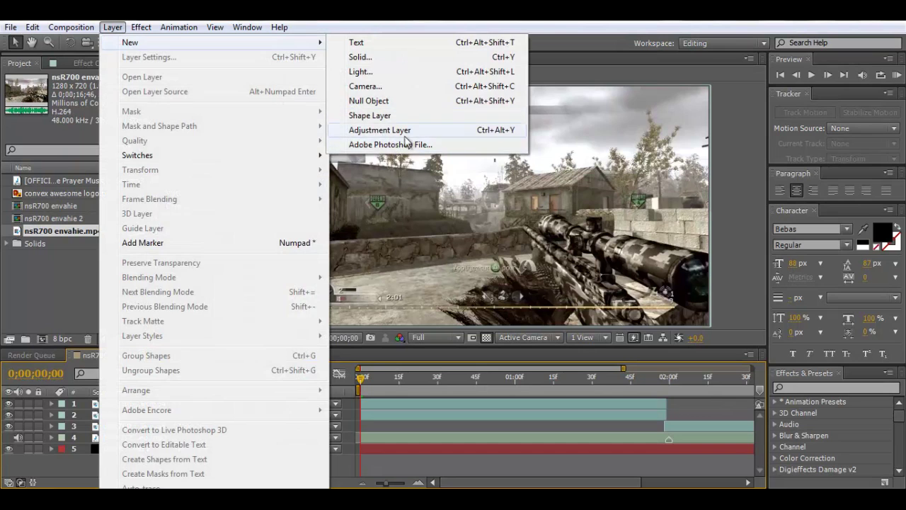
pyautogui.click(379, 130)
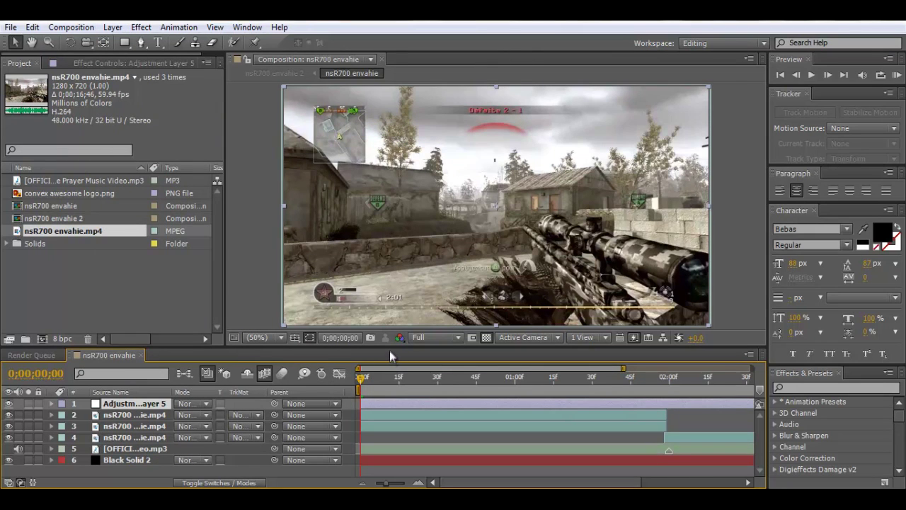
# - Begin a loose Pen mask on the adjustment layer, from below the frame, around the ghillie-covered arm toward the rifle's muzzle
pyautogui.moveTo(389, 350); pyautogui.dragTo(391, 420)
pyautogui.click(489, 389)
pyautogui.scroll(1, 482, 388)
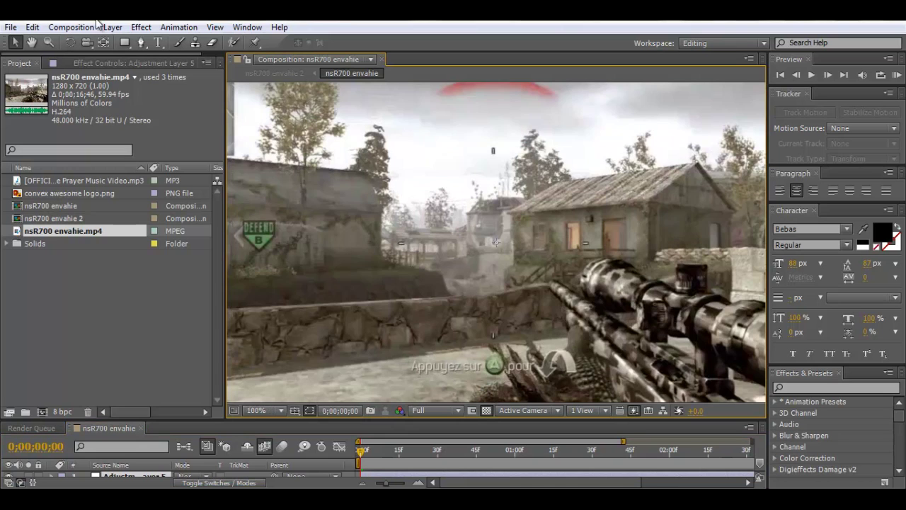
pyautogui.click(31, 43)
pyautogui.moveTo(508, 255); pyautogui.dragTo(531, 94)
pyautogui.moveTo(555, 275); pyautogui.dragTo(514, 253)
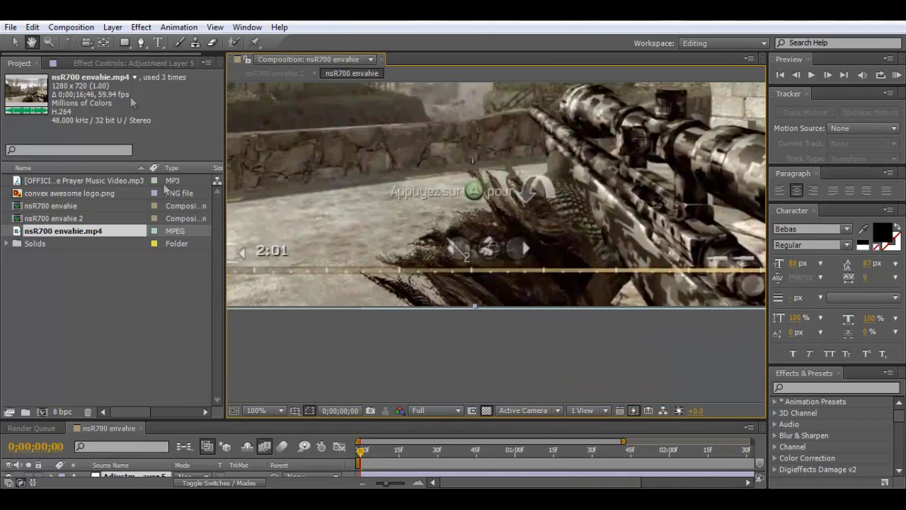
pyautogui.click(140, 43)
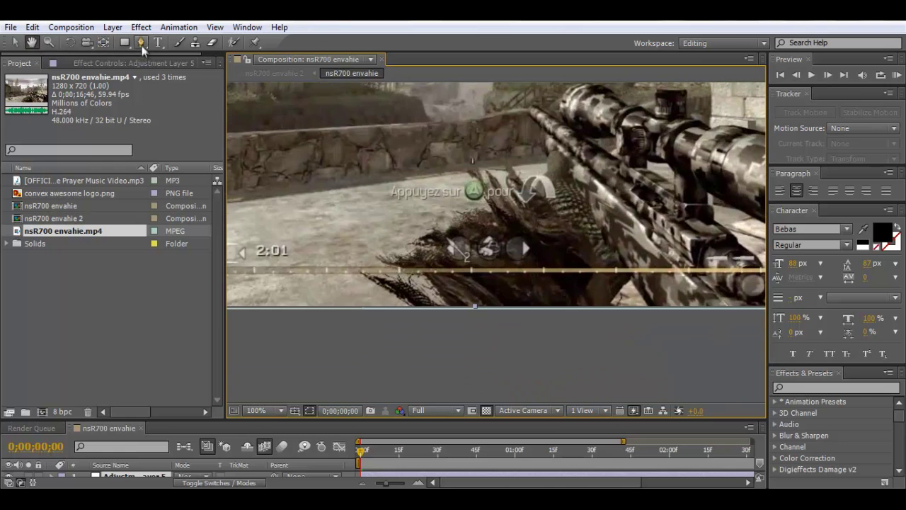
pyautogui.click(367, 342)
pyautogui.click(277, 241)
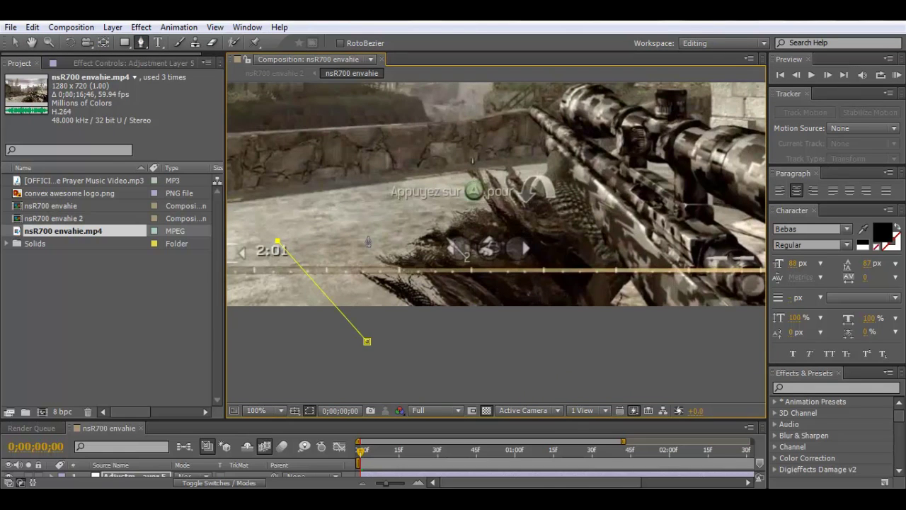
pyautogui.click(382, 214)
pyautogui.click(436, 175)
pyautogui.click(435, 128)
pyautogui.click(475, 116)
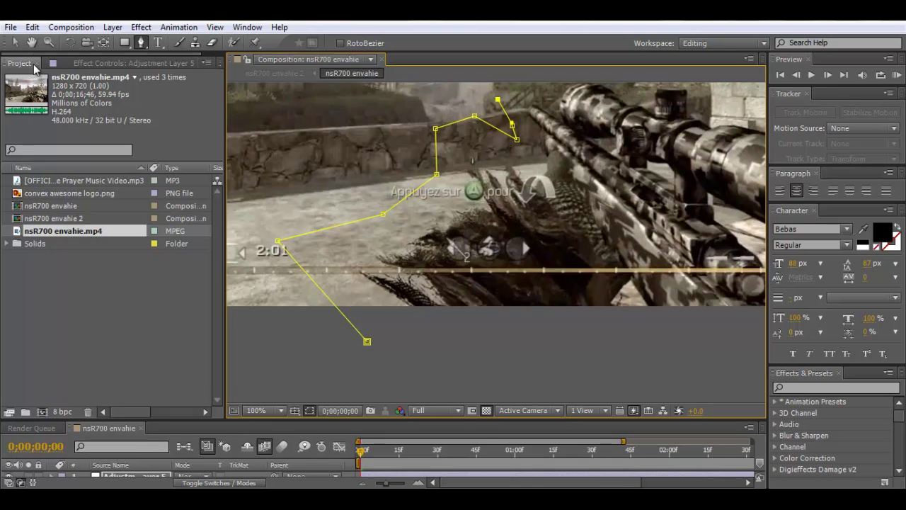
# - Continue the jagged mask outline around the muzzle, over the scope and its turret, and out past the frame's right edge
pyautogui.click(31, 42)
pyautogui.moveTo(548, 90); pyautogui.dragTo(383, 228)
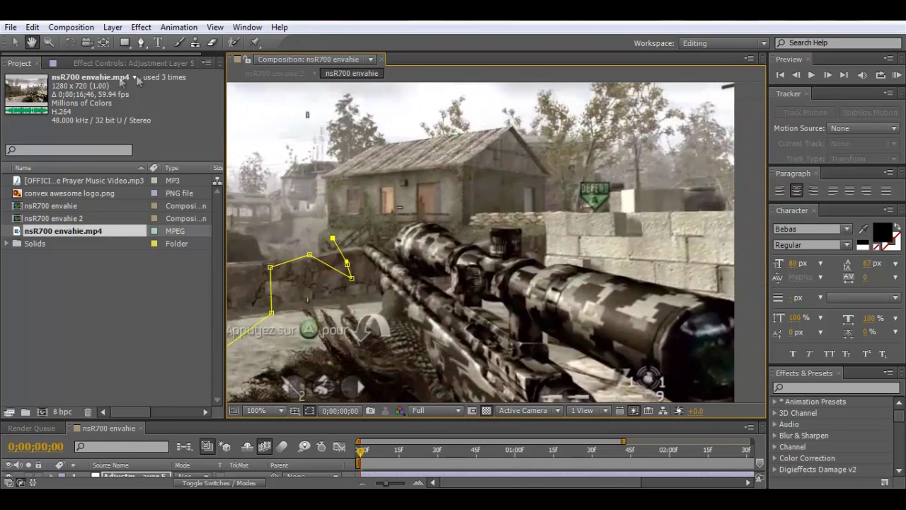
pyautogui.press('g')
pyautogui.click(366, 220)
pyautogui.click(378, 211)
pyautogui.click(381, 189)
pyautogui.click(429, 180)
pyautogui.click(474, 205)
pyautogui.click(480, 187)
pyautogui.click(534, 188)
pyautogui.click(540, 235)
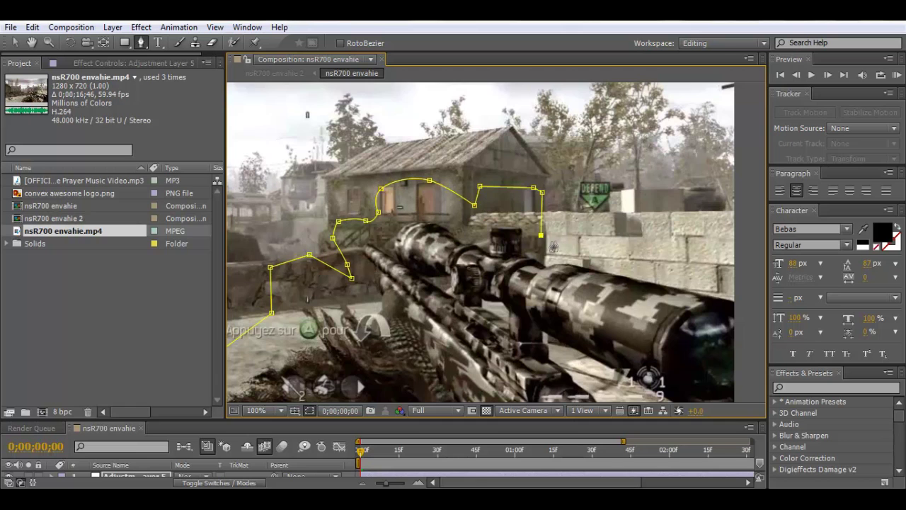
pyautogui.click(555, 240)
pyautogui.click(583, 228)
pyautogui.click(756, 276)
# - Close the adjustment layer's mask beneath the frame, deselect it, and enlarge the timeline area to show all layers
pyautogui.scroll(-1, 756, 276)
pyautogui.moveTo(625, 283); pyautogui.dragTo(618, 192)
pyautogui.click(638, 262)
pyautogui.click(453, 267)
pyautogui.click(341, 269)
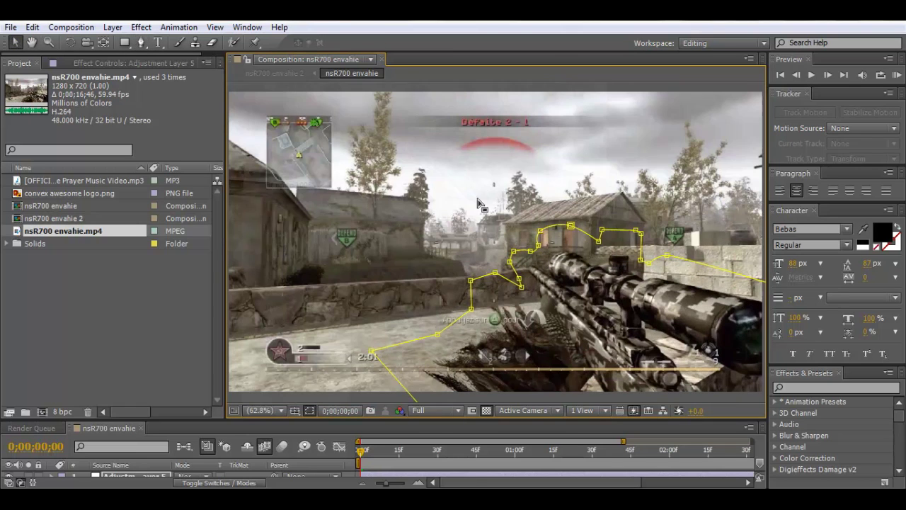
pyautogui.click(440, 86)
pyautogui.scroll(-1, 450, 215)
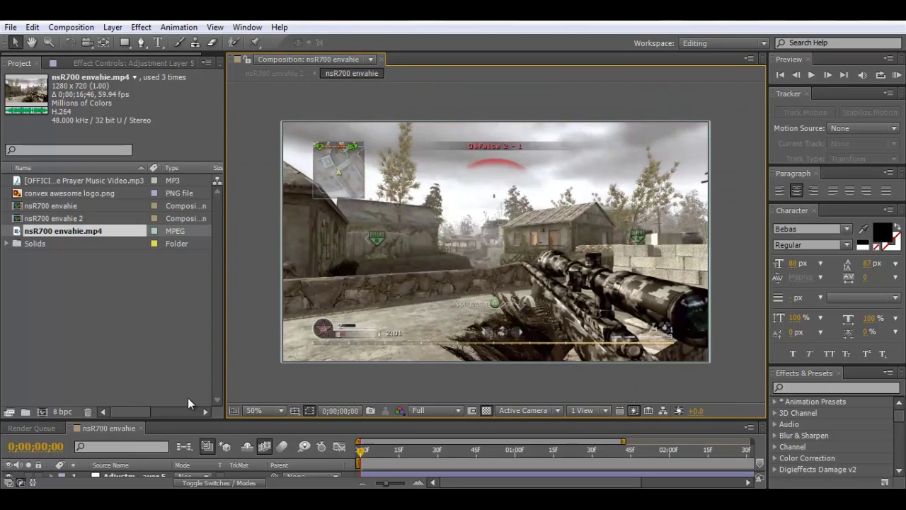
pyautogui.moveTo(347, 420); pyautogui.dragTo(251, 345)
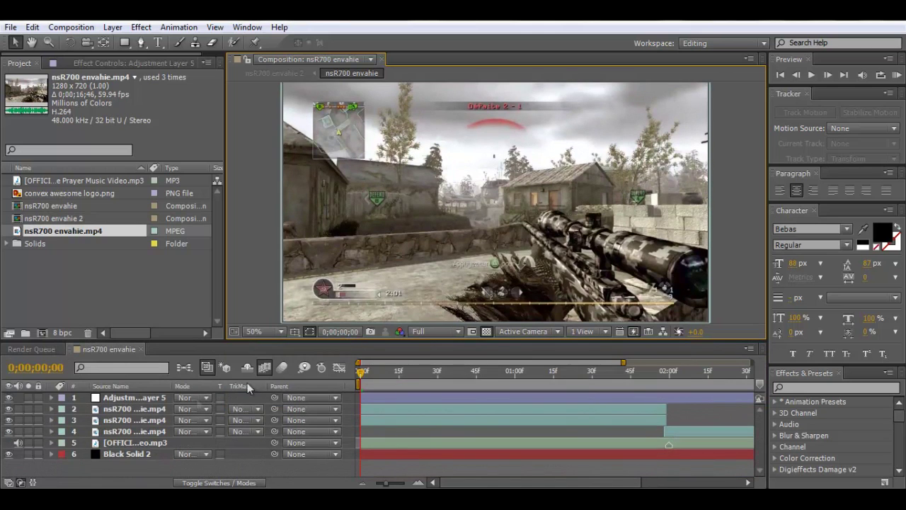
# - Apply the Scribble effect to the adjustment layer and composite it On Original Image
pyautogui.click(151, 400)
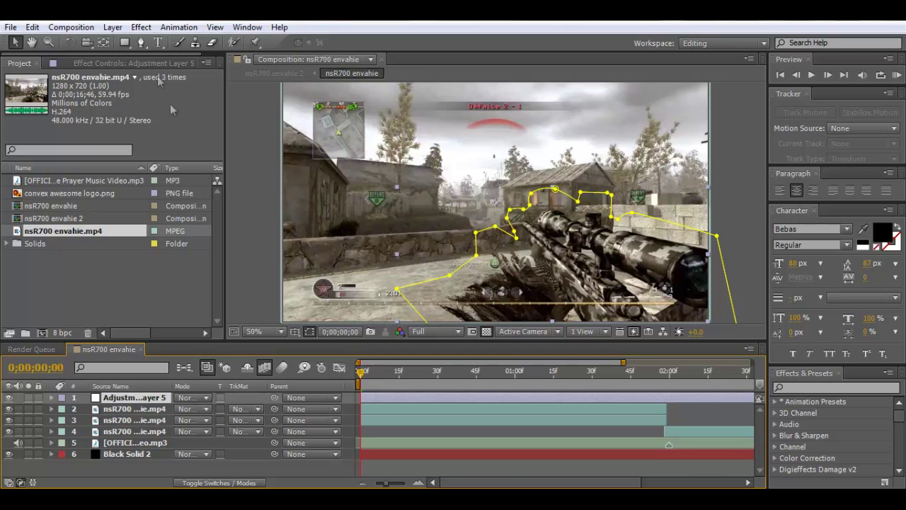
pyautogui.click(138, 27)
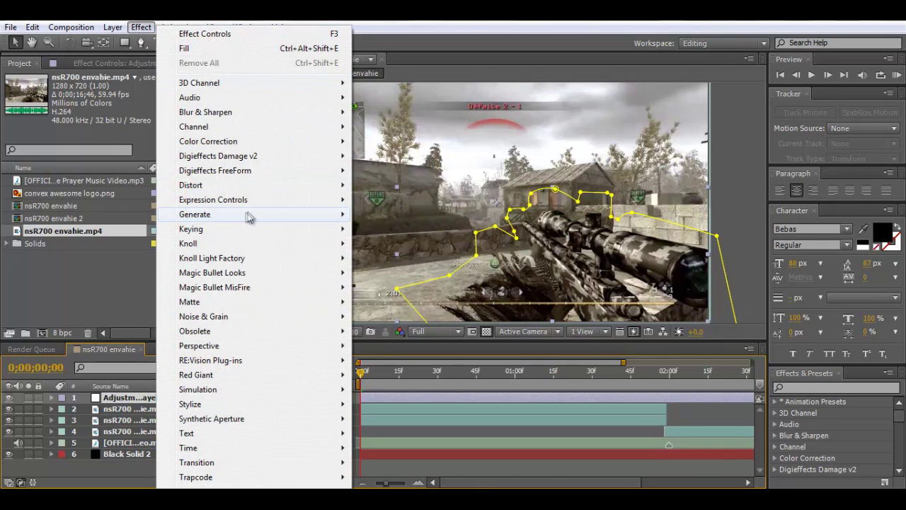
pyautogui.moveTo(248, 216)
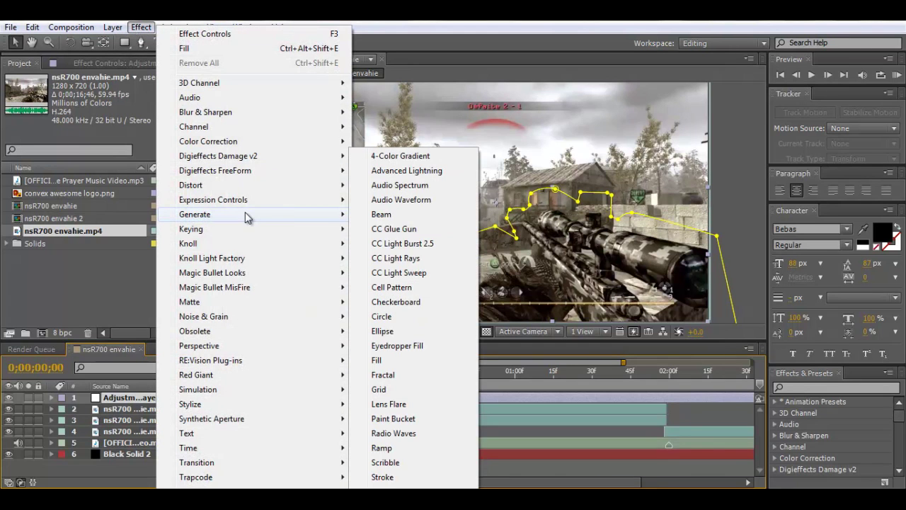
pyautogui.click(386, 463)
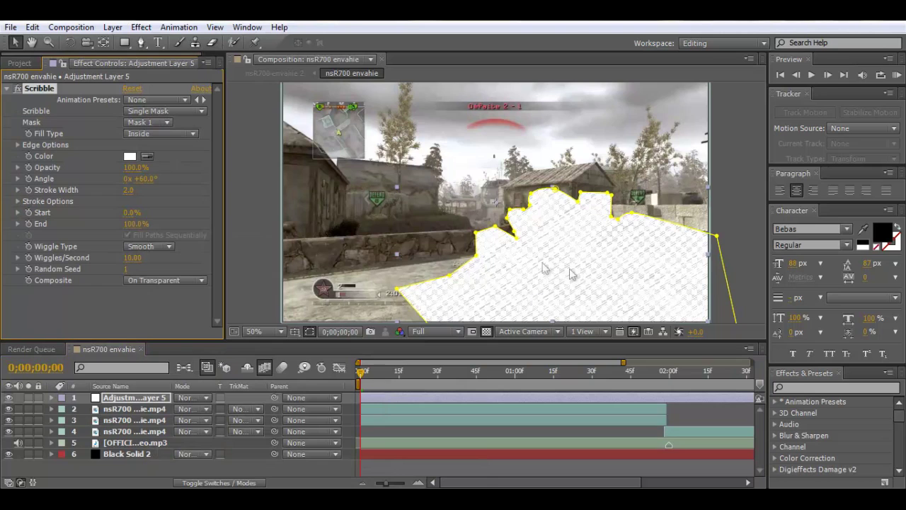
pyautogui.click(184, 280)
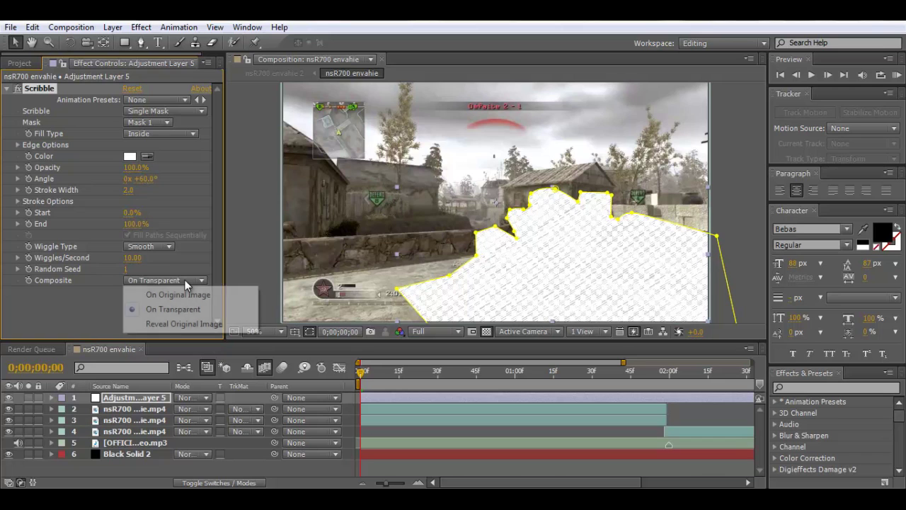
pyautogui.click(182, 297)
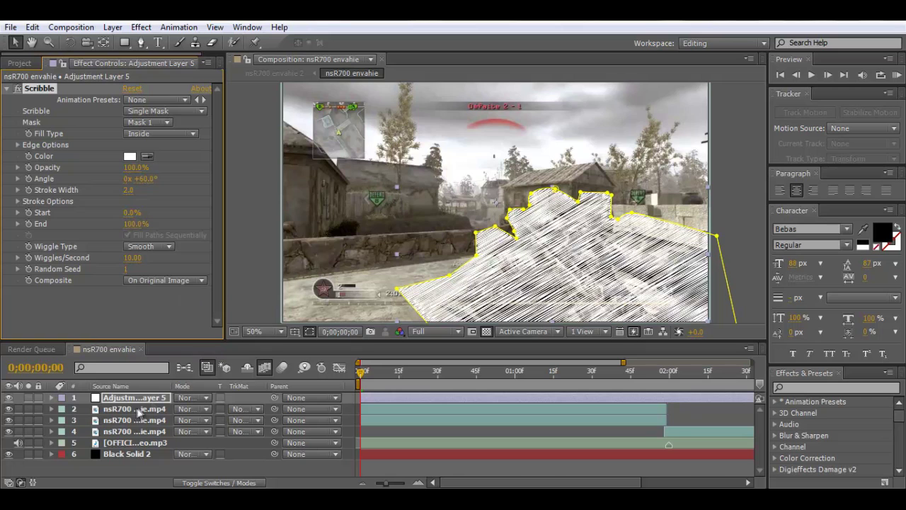
# - Move the adjustment layer beneath the weapon cutout and adjust its mask points above the scope and at the lower-left corner
pyautogui.moveTo(128, 398); pyautogui.dragTo(130, 416)
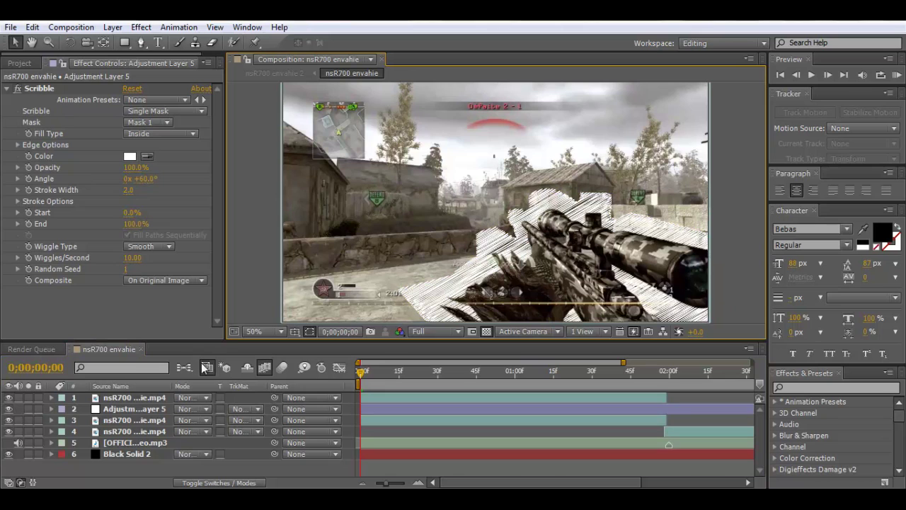
pyautogui.click(135, 410)
pyautogui.moveTo(531, 192); pyautogui.dragTo(561, 190)
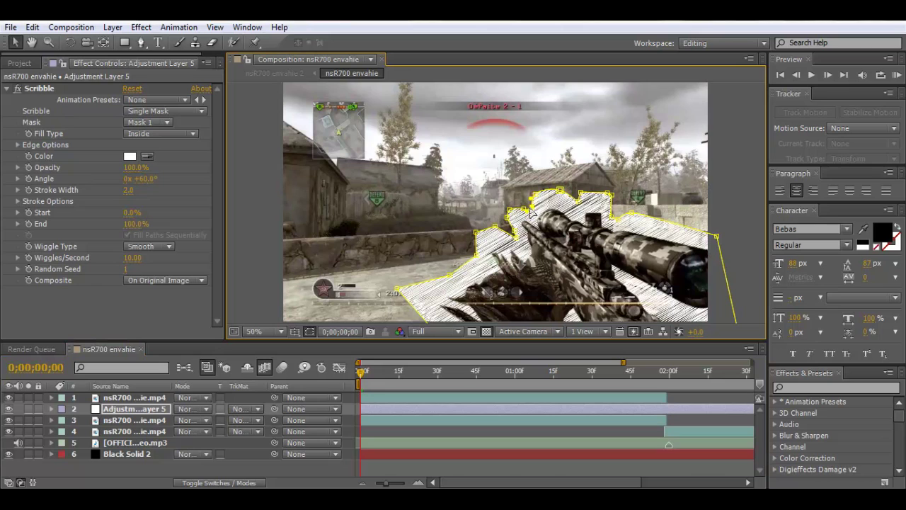
pyautogui.moveTo(535, 195); pyautogui.dragTo(542, 192)
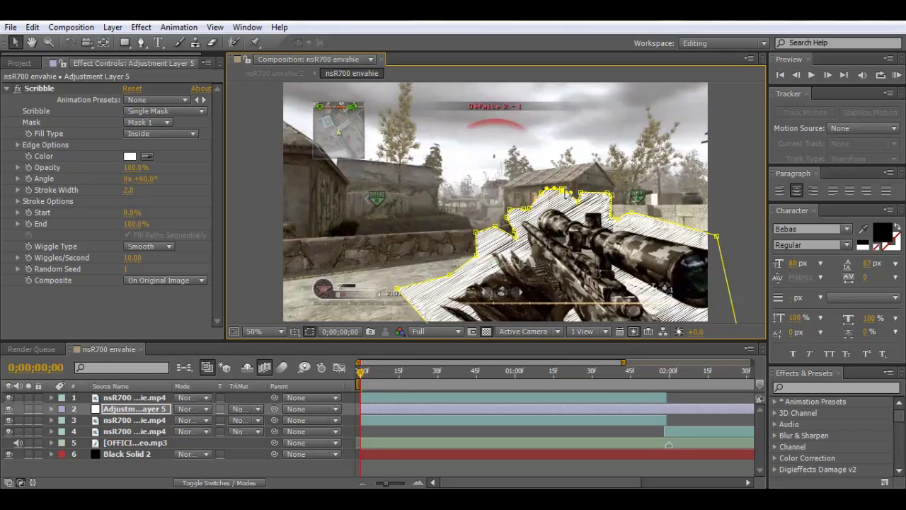
pyautogui.click(752, 179)
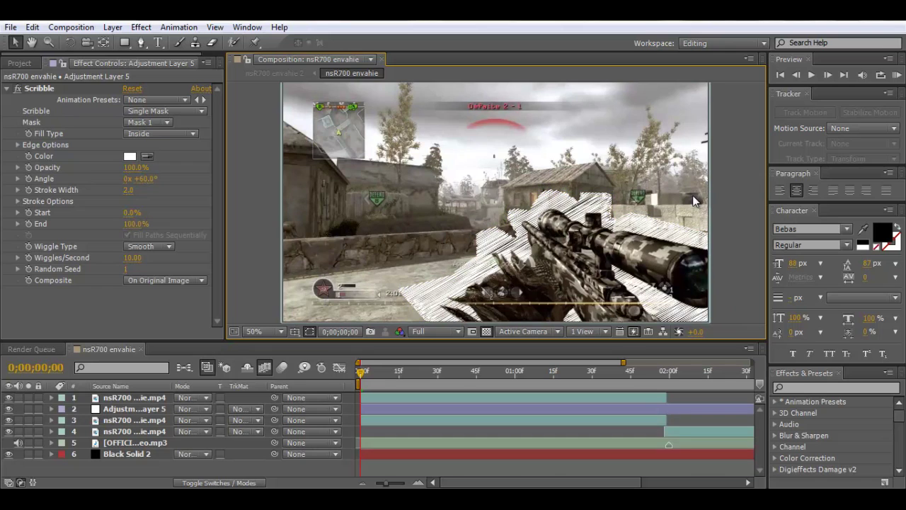
pyautogui.click(424, 303)
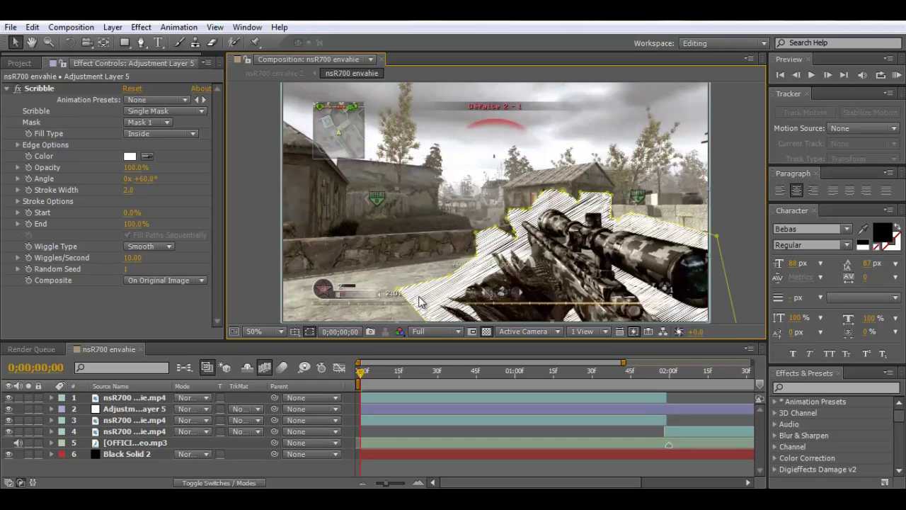
pyautogui.moveTo(397, 292); pyautogui.dragTo(411, 294)
# - Try a different stroke angle for the Scribble effect and undo the angle changes
pyautogui.click(129, 410)
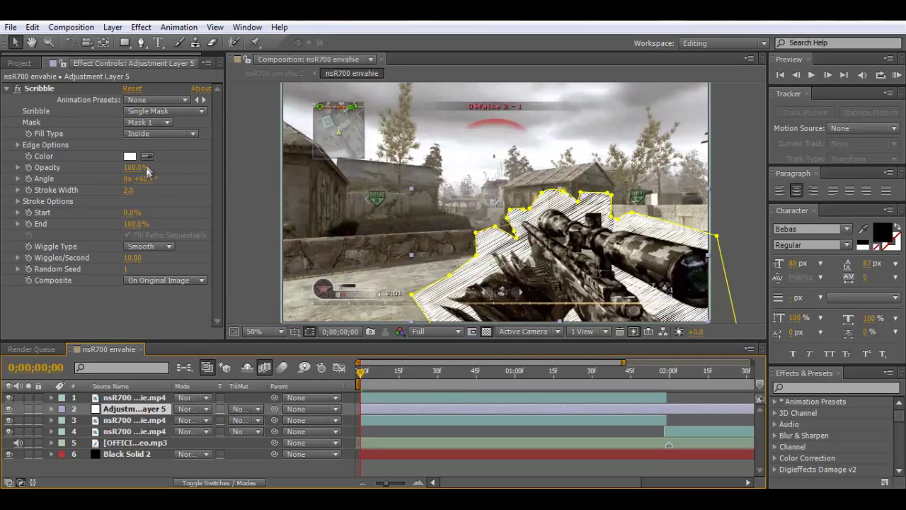
pyautogui.moveTo(146, 179)
pyautogui.mouseDown()
pyautogui.moveTo(178, 182)
pyautogui.moveTo(132, 183)
pyautogui.moveTo(128, 192)
pyautogui.mouseUp()
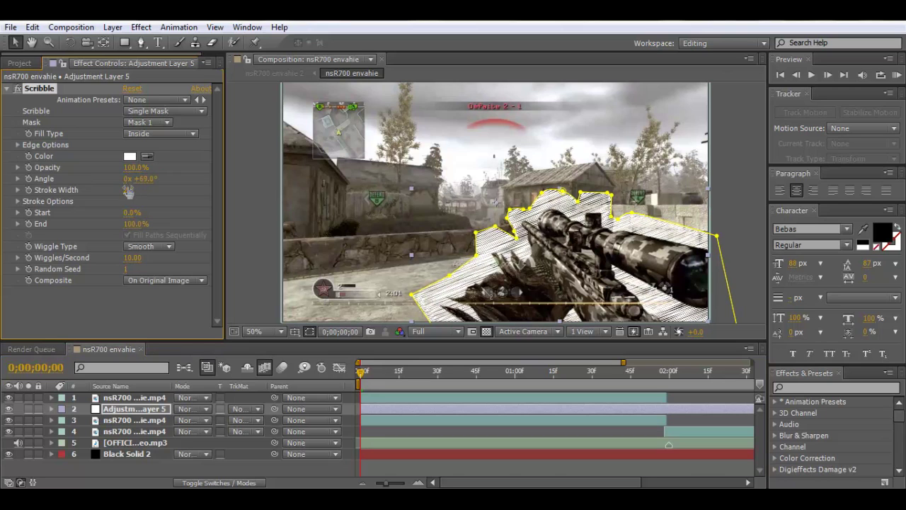
pyautogui.hotkey('ctrl', 'z')
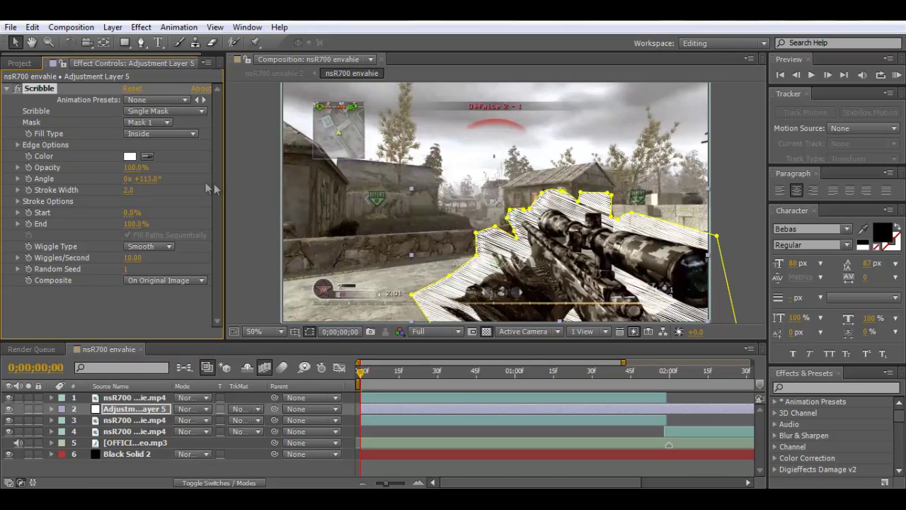
pyautogui.hotkey('ctrl', 'z')
pyautogui.click(138, 400)
pyautogui.click(143, 411)
pyautogui.moveTo(367, 382)
pyautogui.mouseDown()
pyautogui.moveTo(364, 371)
pyautogui.moveTo(557, 374)
pyautogui.moveTo(359, 372)
pyautogui.mouseUp()
pyautogui.click(134, 398)
pyautogui.click(129, 411)
# - Apply Fast Blur to the unmasked frozen clip below the adjustment layer and enable Repeat Edge Pixels
pyautogui.click(132, 421)
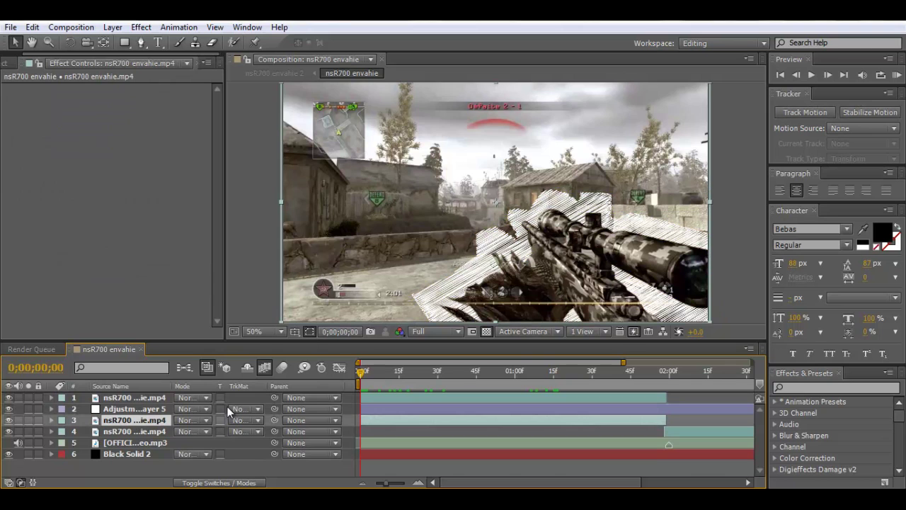
pyautogui.click(141, 27)
pyautogui.moveTo(197, 118)
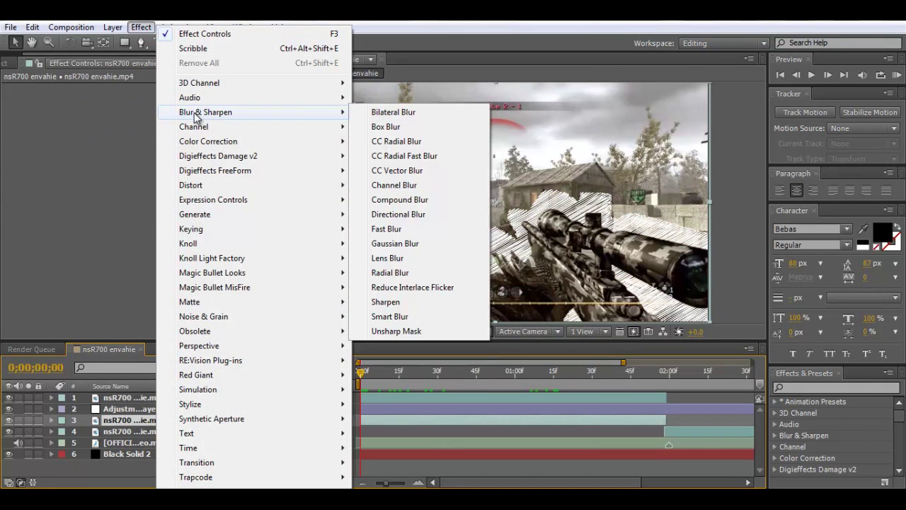
pyautogui.click(388, 230)
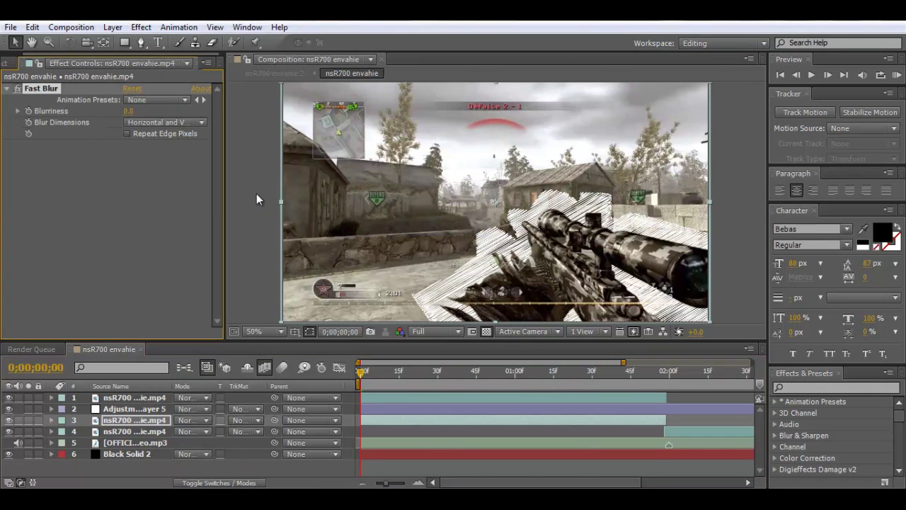
pyautogui.click(127, 133)
# - Animate the frozen background's Fast Blur Blurriness from 0 at the start to 30 at 0;00;00;07
pyautogui.click(114, 421)
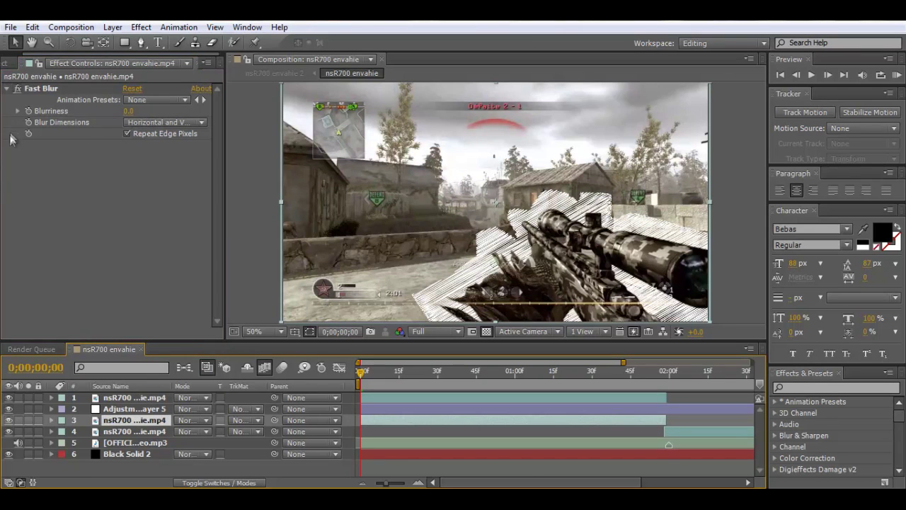
pyautogui.click(29, 112)
pyautogui.click(366, 380)
pyautogui.moveTo(366, 380); pyautogui.dragTo(378, 370)
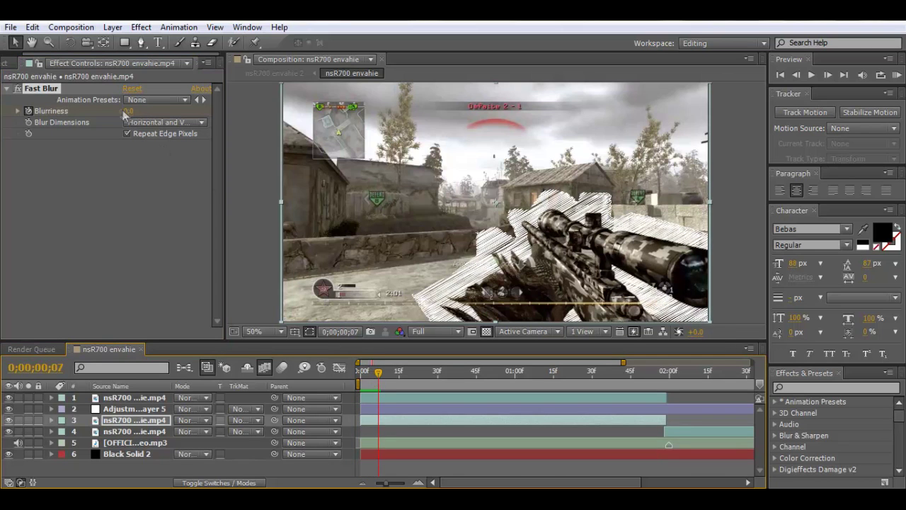
pyautogui.moveTo(131, 111); pyautogui.dragTo(144, 112)
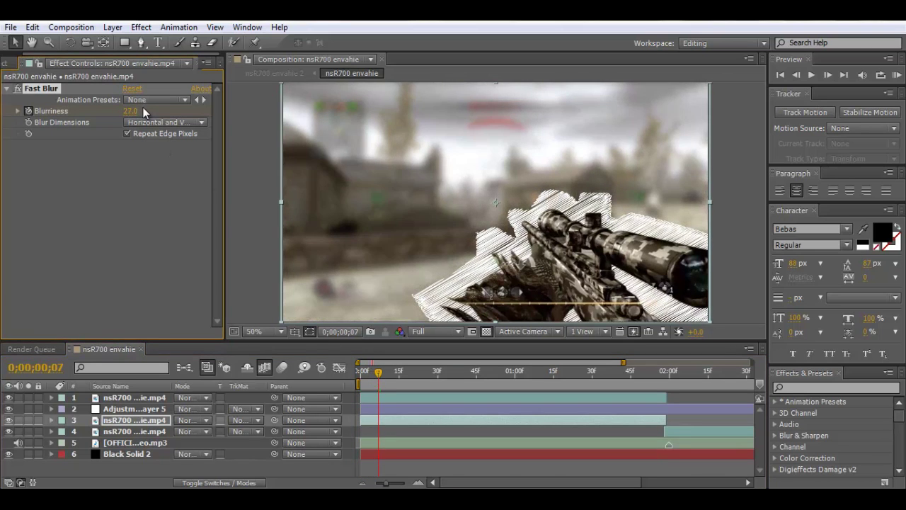
pyautogui.click(145, 112)
pyautogui.click(134, 112)
pyautogui.press('Return')
# - Reveal the background clip's keyframed properties and add a Blurriness keyframe holding 30 at 0;00;01;42
pyautogui.moveTo(379, 373); pyautogui.dragTo(498, 372)
pyautogui.click(623, 375)
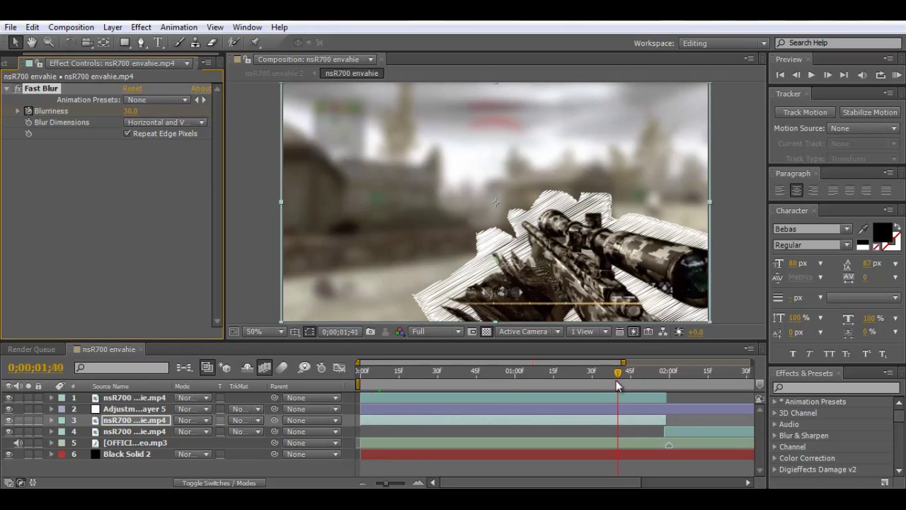
pyautogui.click(130, 421)
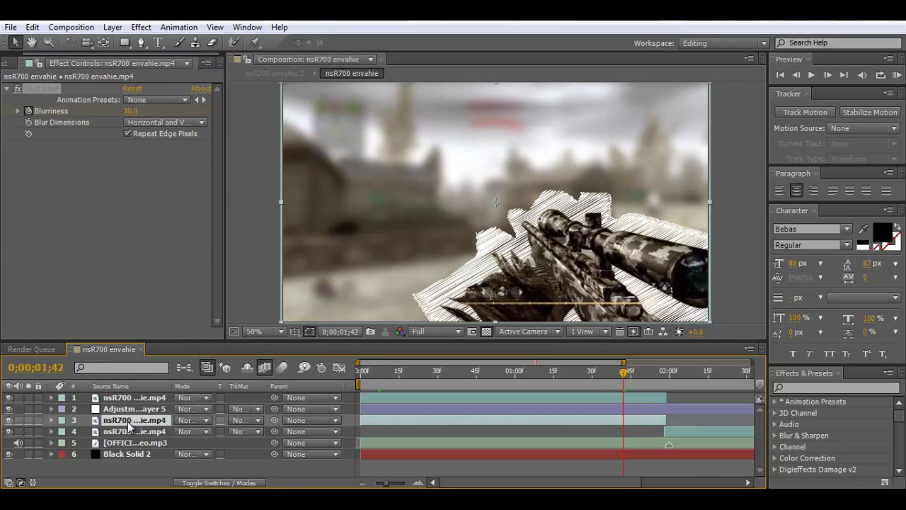
pyautogui.press('u')
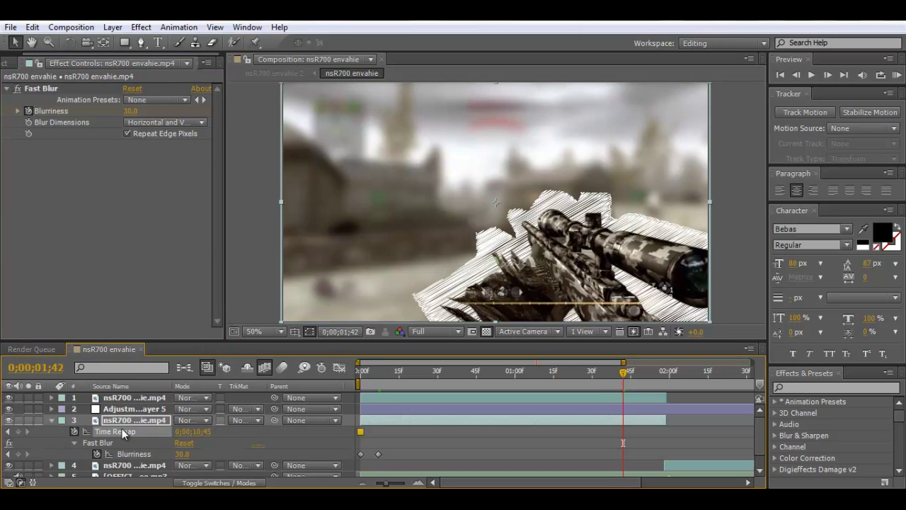
pyautogui.click(117, 443)
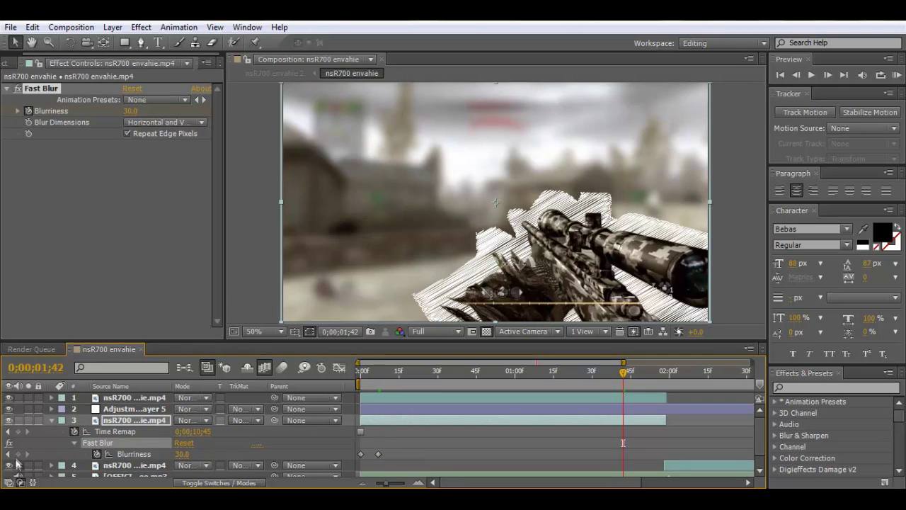
pyautogui.click(18, 453)
# - Set the frozen background's Fast Blur Blurriness to 0 at 0;00;01;56, check the blur animation and collapse the layer's properties
pyautogui.moveTo(624, 372); pyautogui.dragTo(659, 373)
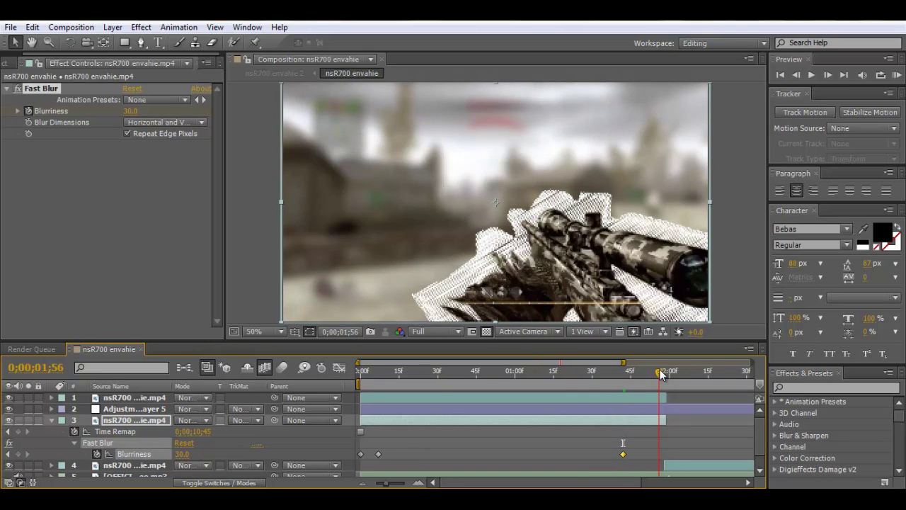
pyautogui.click(184, 454)
pyautogui.write('0')
pyautogui.press('Return')
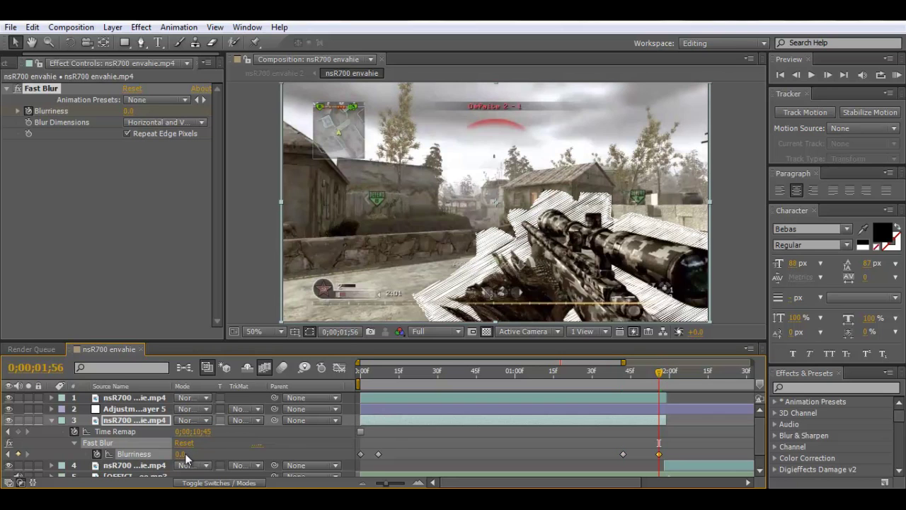
pyautogui.moveTo(364, 374); pyautogui.dragTo(655, 393)
pyautogui.press('Home')
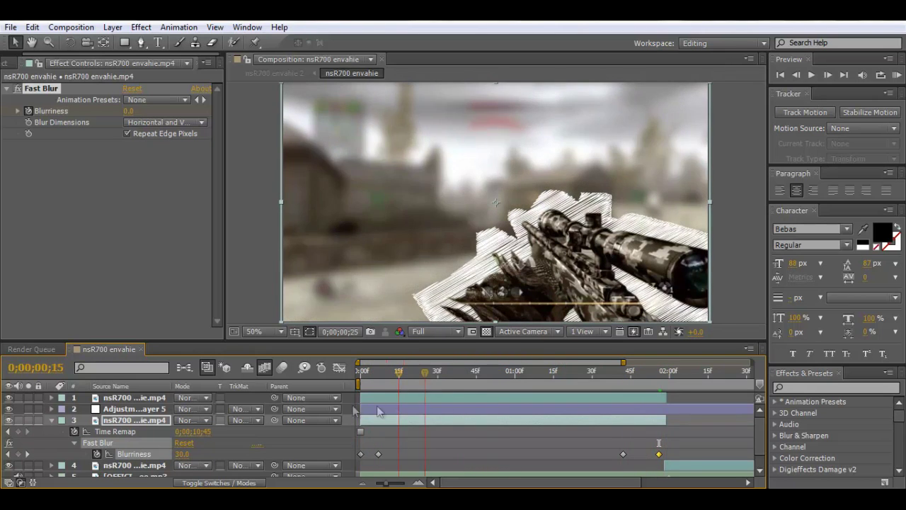
pyautogui.click(48, 421)
pyautogui.click(50, 420)
pyautogui.click(51, 420)
# - Fade in the scribble adjustment layer by animating its Opacity from 0% at the start to 100% at 0;00;00;05
pyautogui.click(113, 410)
pyautogui.press('t')
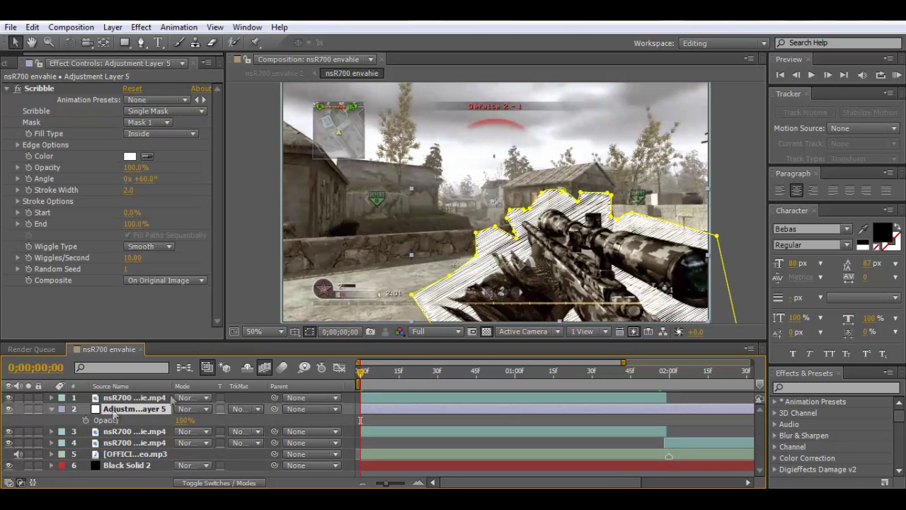
pyautogui.moveTo(372, 378)
pyautogui.mouseDown()
pyautogui.moveTo(359, 381)
pyautogui.moveTo(373, 375)
pyautogui.mouseUp()
pyautogui.click(86, 420)
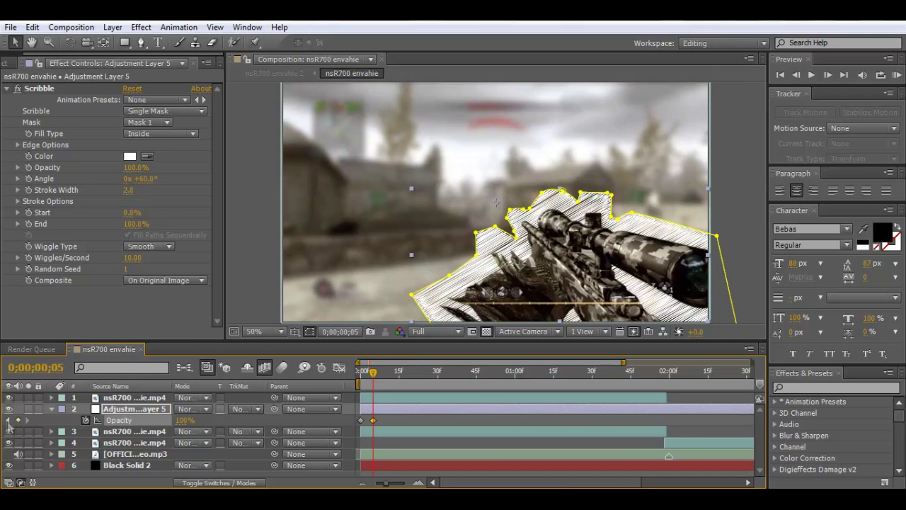
pyautogui.click(8, 420)
pyautogui.moveTo(182, 420); pyautogui.dragTo(2, 422)
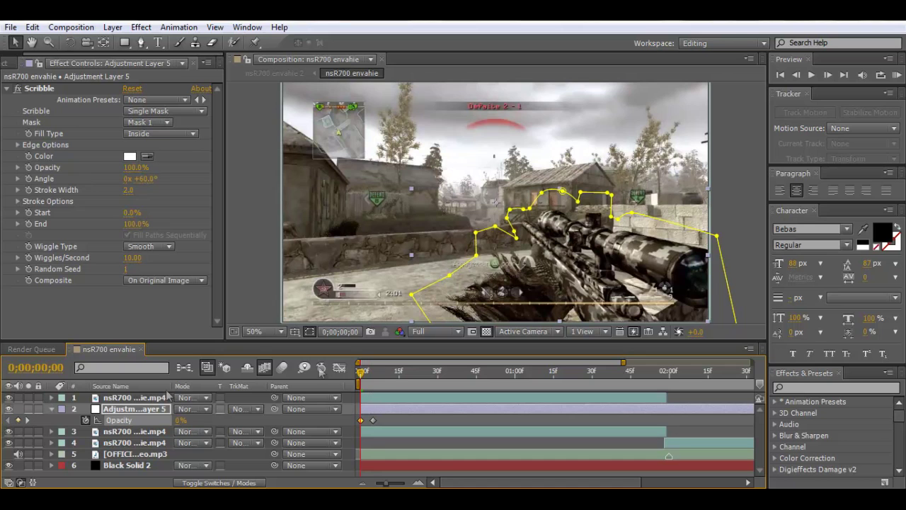
# - Fade out the scribble adjustment layer with Opacity keyframes of 100% at 0;00;01;52 and 0% at 0;00;01;58
pyautogui.moveTo(376, 371); pyautogui.dragTo(651, 383)
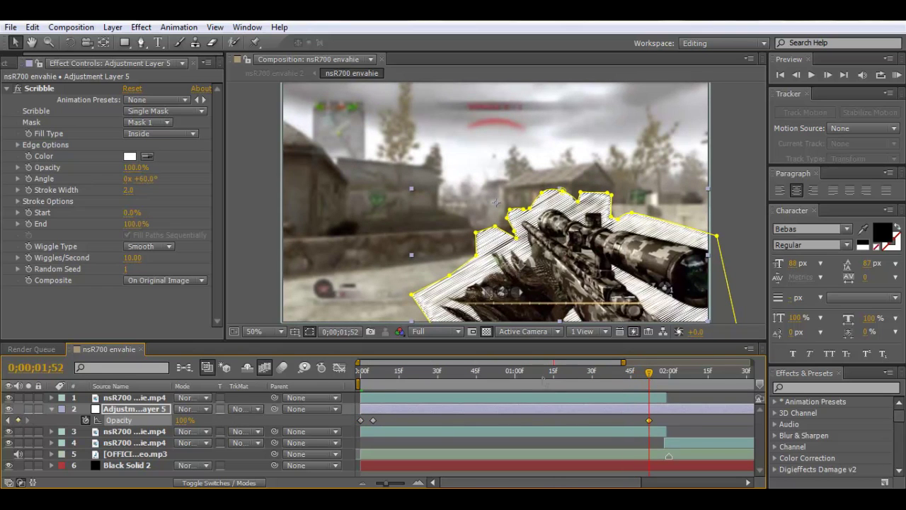
pyautogui.click(664, 374)
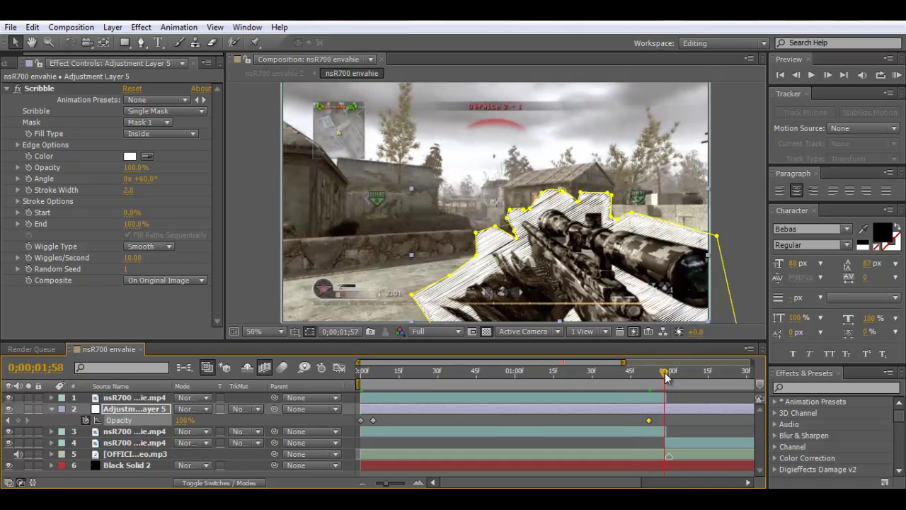
pyautogui.click(184, 420)
pyautogui.write('0')
pyautogui.press('Return')
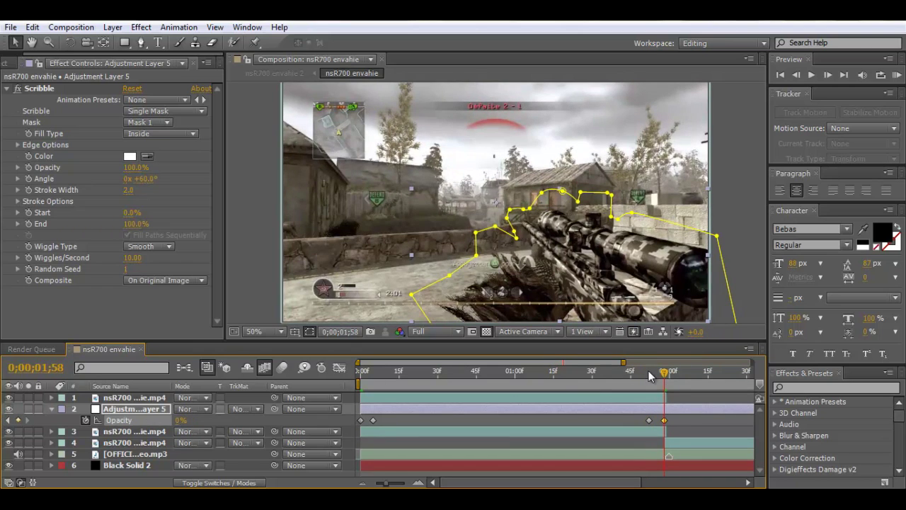
# - Check the frame at 0;00;02;07 after the fade-out, collapse the adjustment layer's properties and deselect the layer
pyautogui.moveTo(665, 373)
pyautogui.mouseDown()
pyautogui.moveTo(361, 377)
pyautogui.moveTo(375, 399)
pyautogui.moveTo(421, 385)
pyautogui.moveTo(687, 377)
pyautogui.mouseUp()
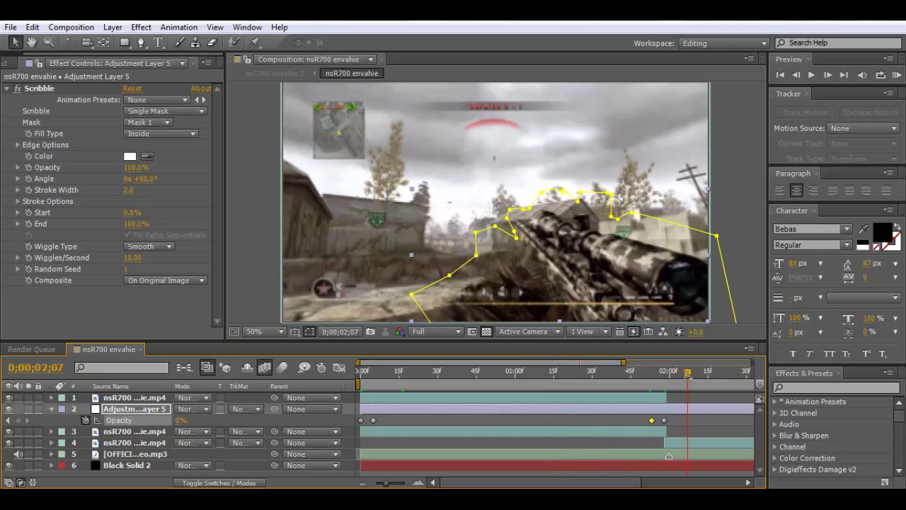
pyautogui.click(727, 228)
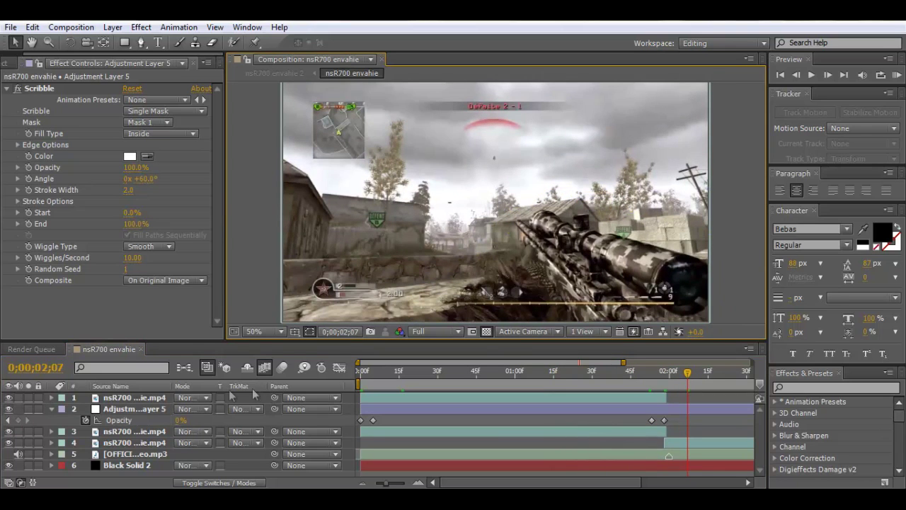
pyautogui.click(135, 410)
pyautogui.click(51, 409)
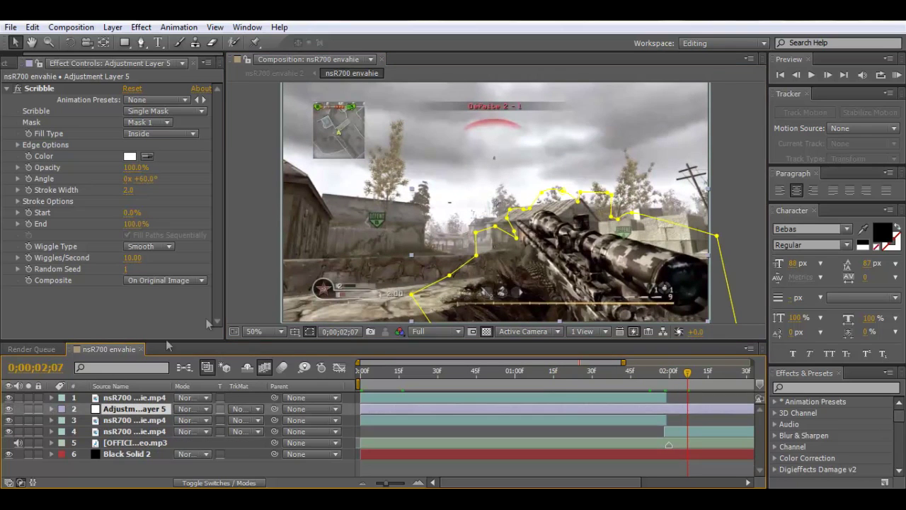
pyautogui.click(255, 243)
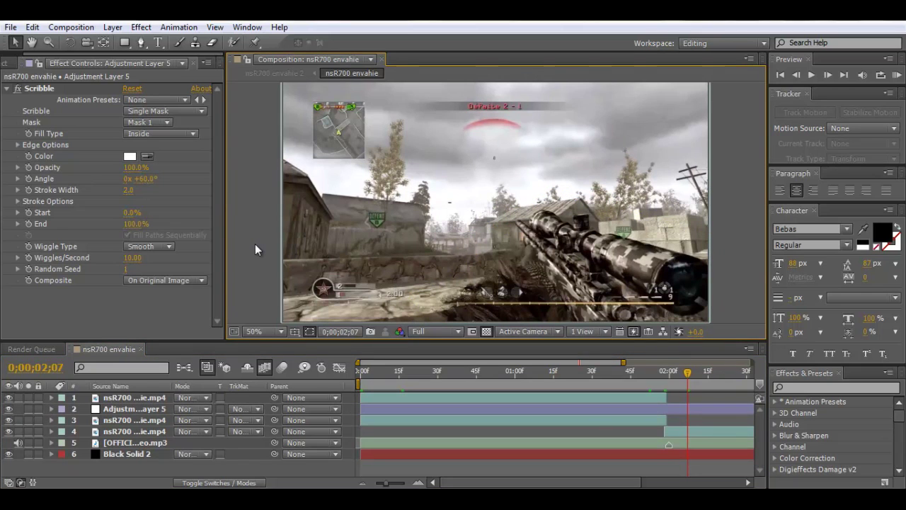